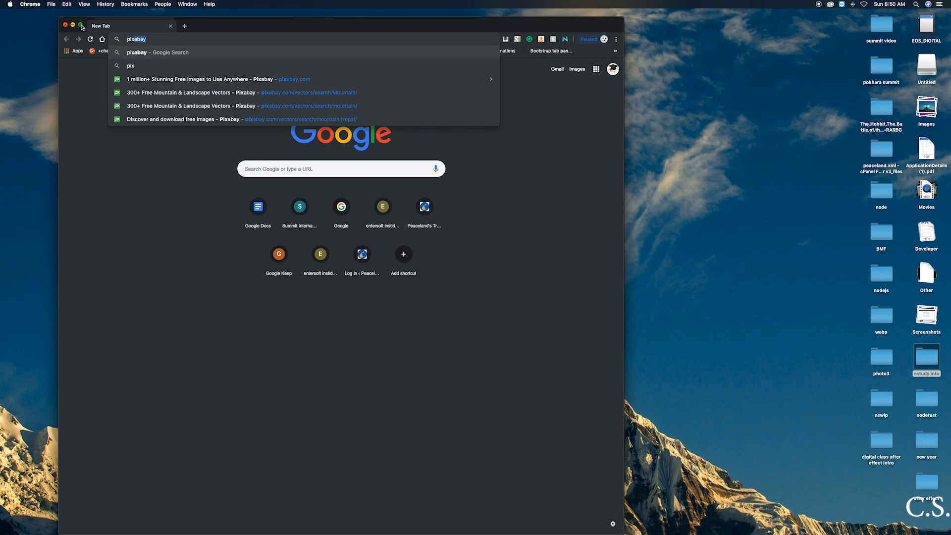
# Open pixabay.com in a full-screen browser window and search the images for "mountain Nepal".
pyautogui.click(81, 25)
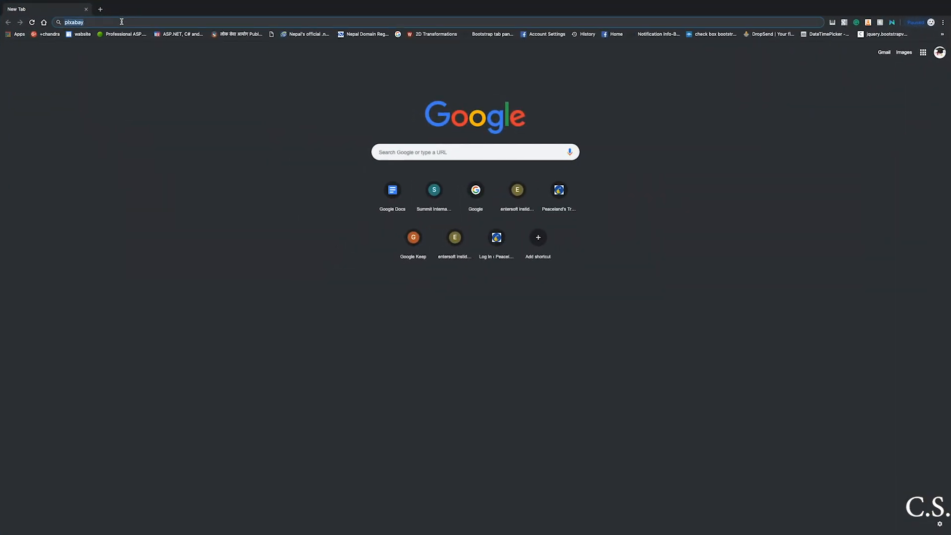
pyautogui.write('.com')
pyautogui.press('Return')
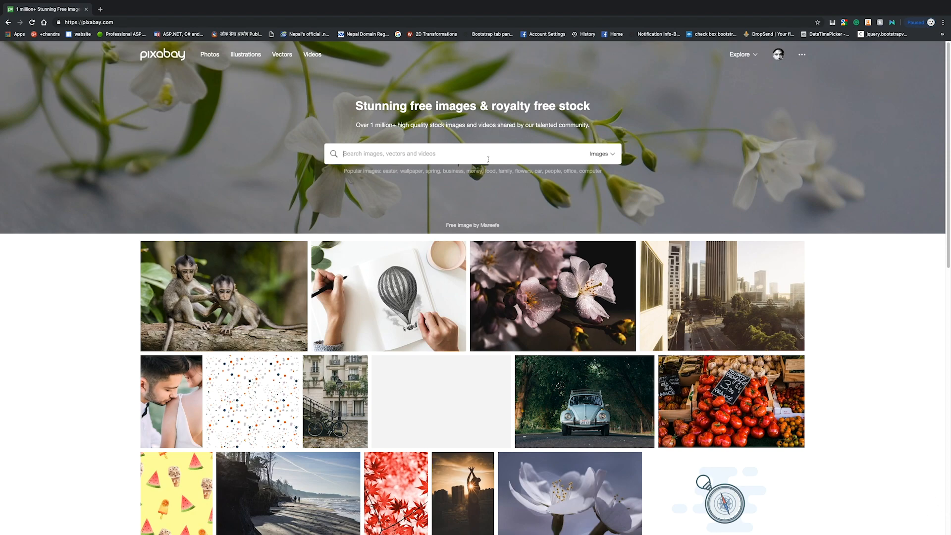
pyautogui.write('mountain Nepal')
pyautogui.press('Return')
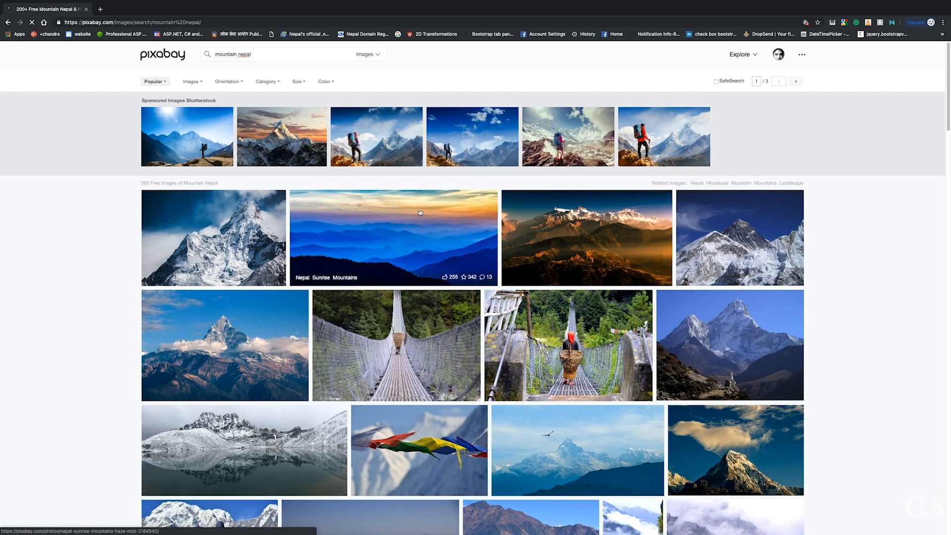
# Browse the mountain Nepal image results for a suitable landscape photo.
pyautogui.scroll(-3, 465, 279)
pyautogui.scroll(-3, 465, 279)
pyautogui.scroll(-6, 466, 279)
pyautogui.scroll(-8, 466, 280)
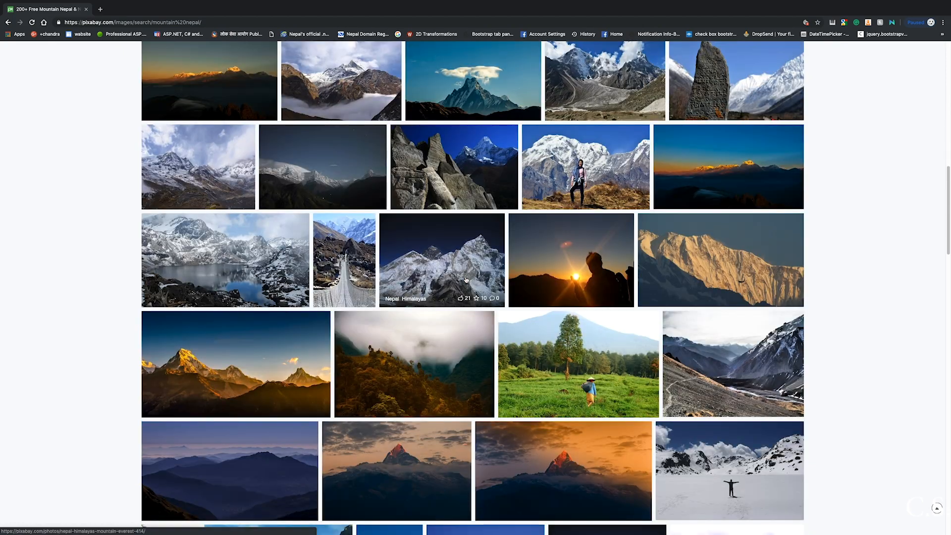
pyautogui.scroll(-3, 466, 280)
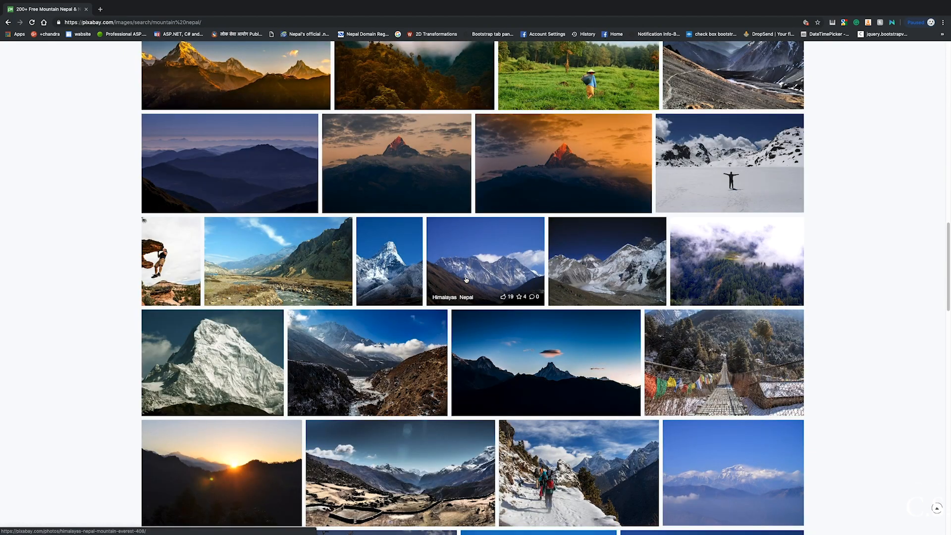
pyautogui.scroll(-6, 466, 280)
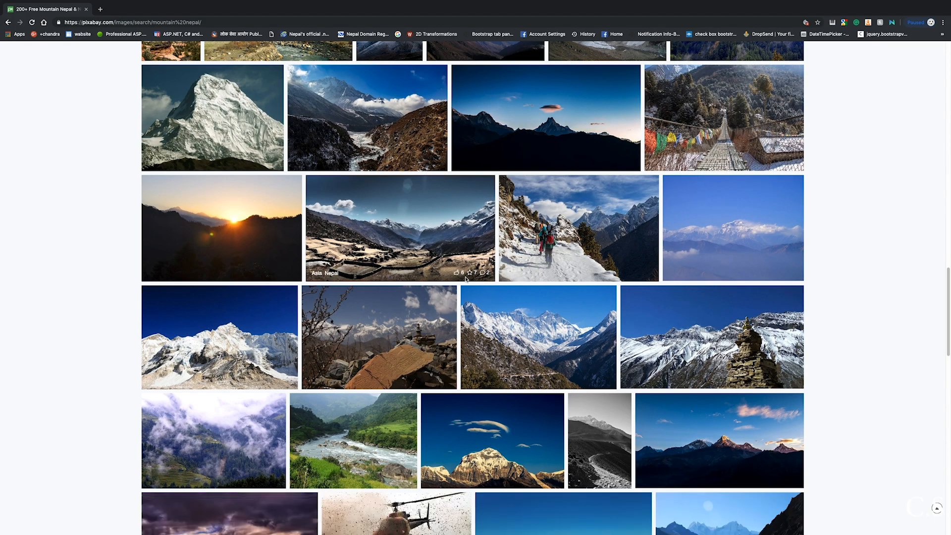
pyautogui.scroll(-6, 465, 279)
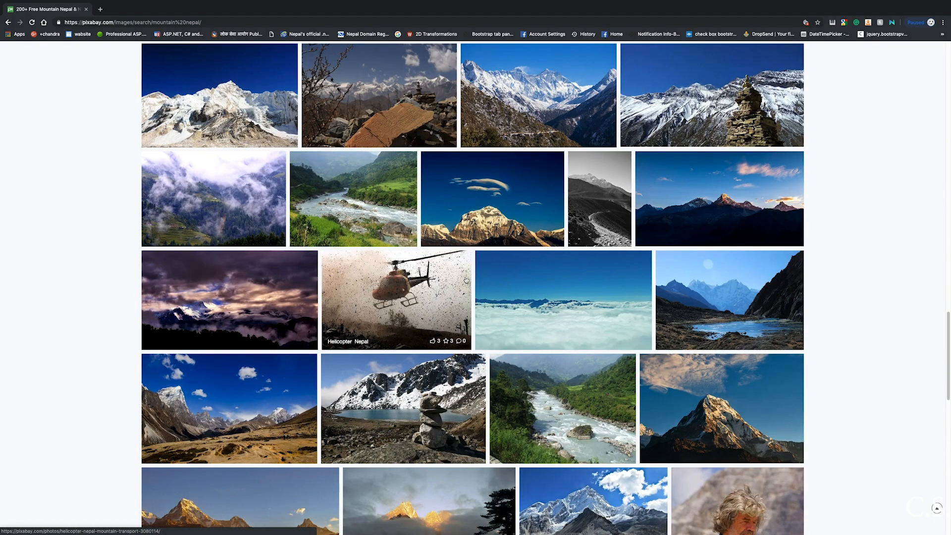
pyautogui.scroll(-4, 465, 279)
pyautogui.scroll(5, 465, 279)
pyautogui.scroll(-7, 465, 280)
pyautogui.scroll(-4, 465, 279)
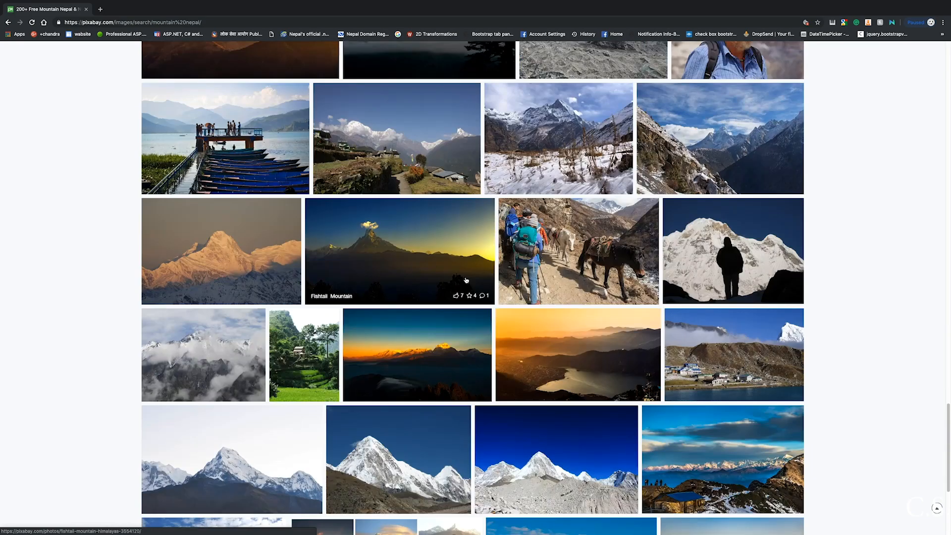
pyautogui.scroll(5, 466, 279)
pyautogui.scroll(15, 465, 279)
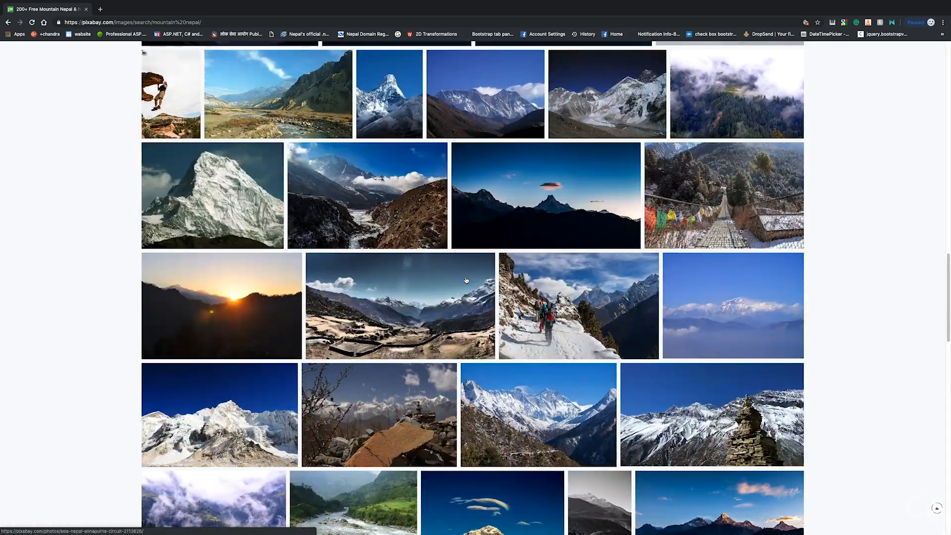
pyautogui.scroll(7, 465, 279)
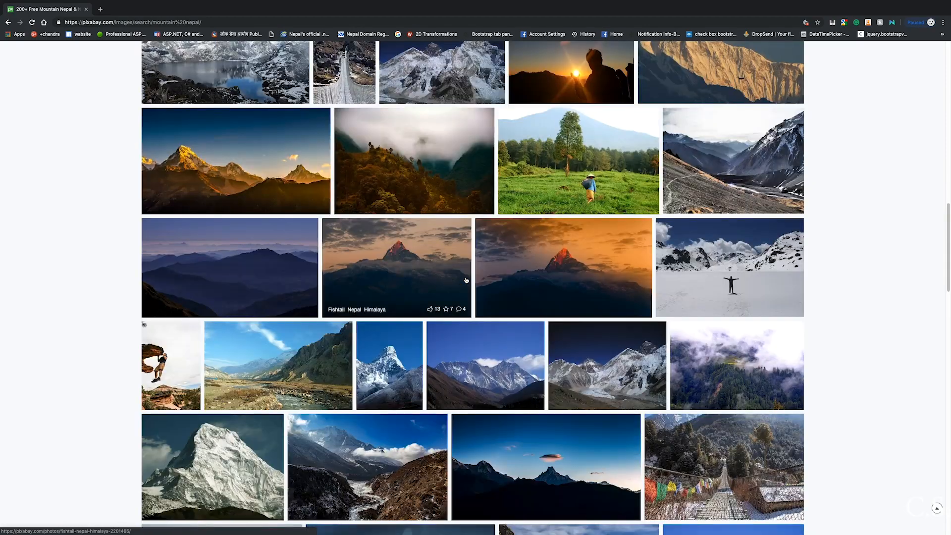
pyautogui.scroll(6, 466, 279)
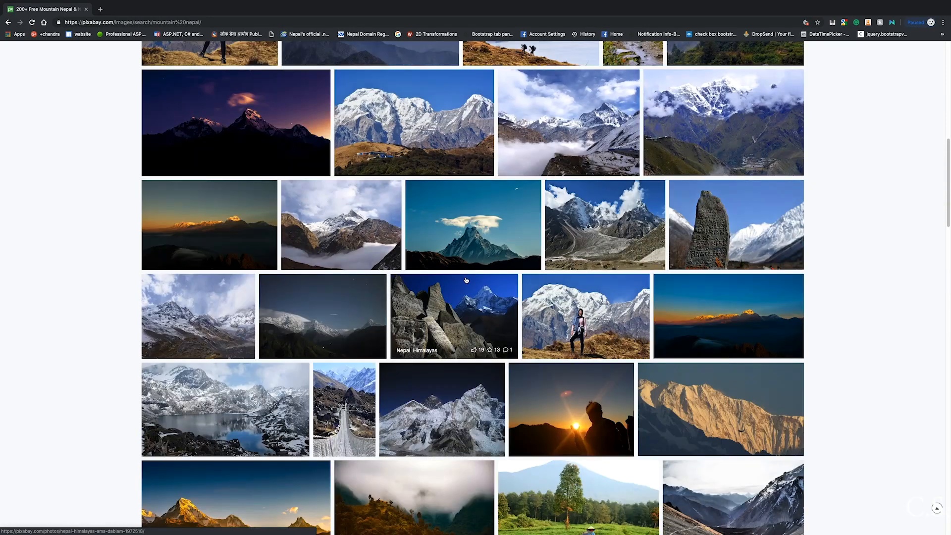
pyautogui.scroll(4, 466, 273)
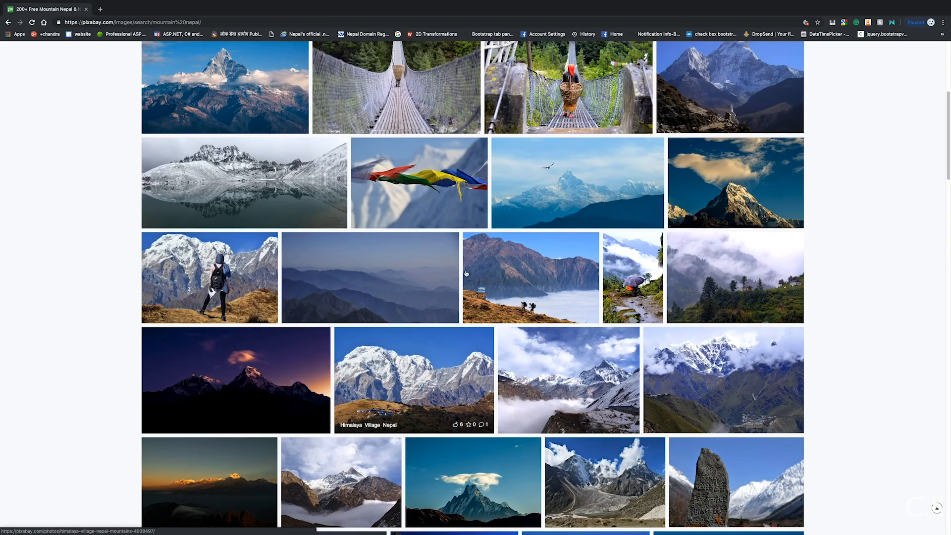
# Open the photo of the sunlit Annapurna peak beneath a large cloud and bring up its free download sizes.
pyautogui.click(709, 302)
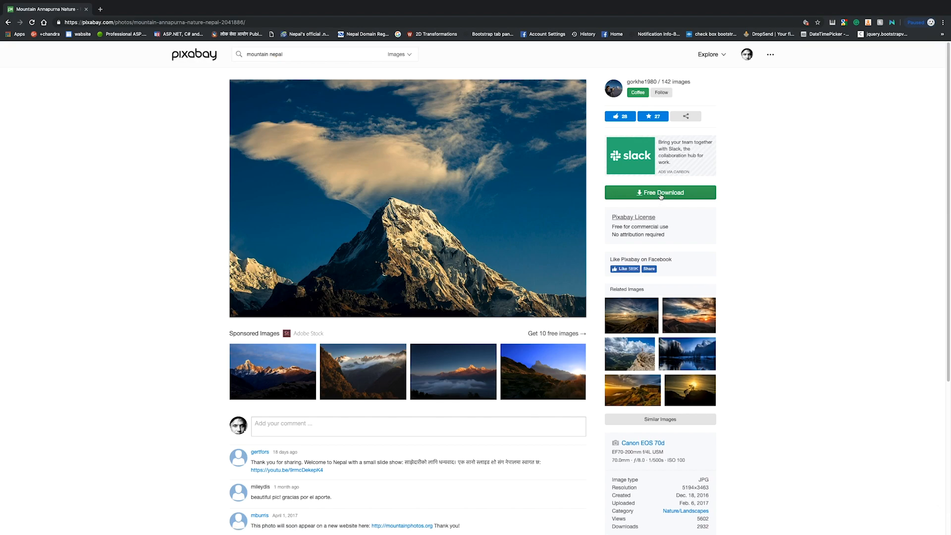
pyautogui.click(661, 194)
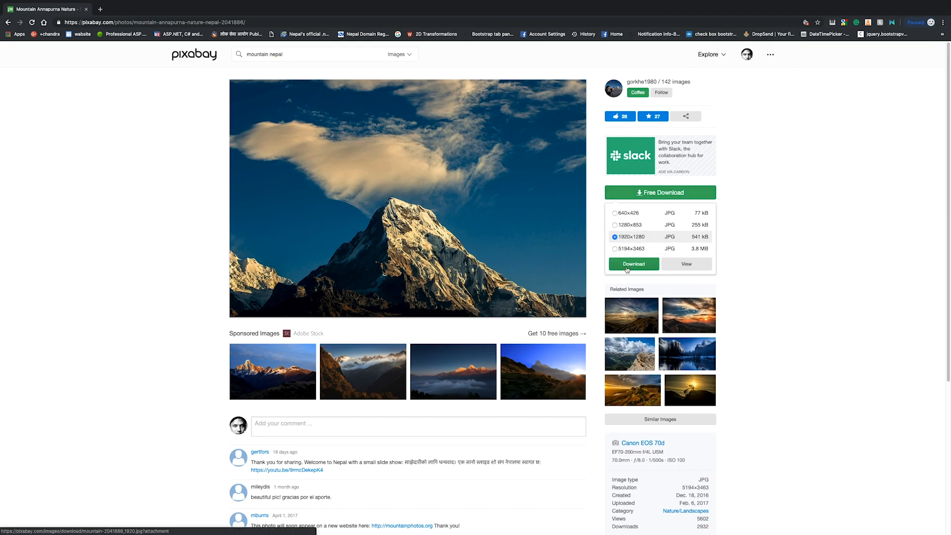
pyautogui.moveTo(2, 3)
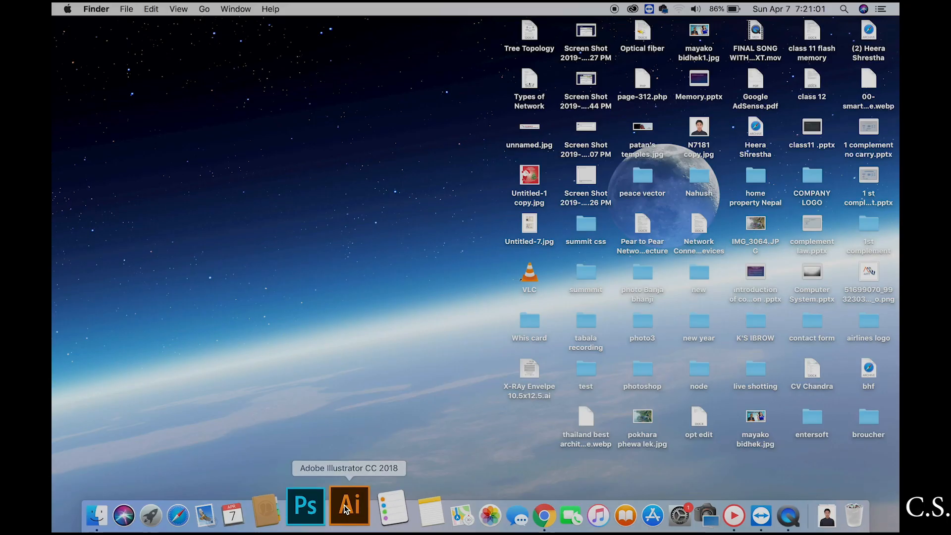
# Switch to Adobe Illustrator CC 2018 and start a new document with a size of 500 × 500 px.
pyautogui.click(346, 510)
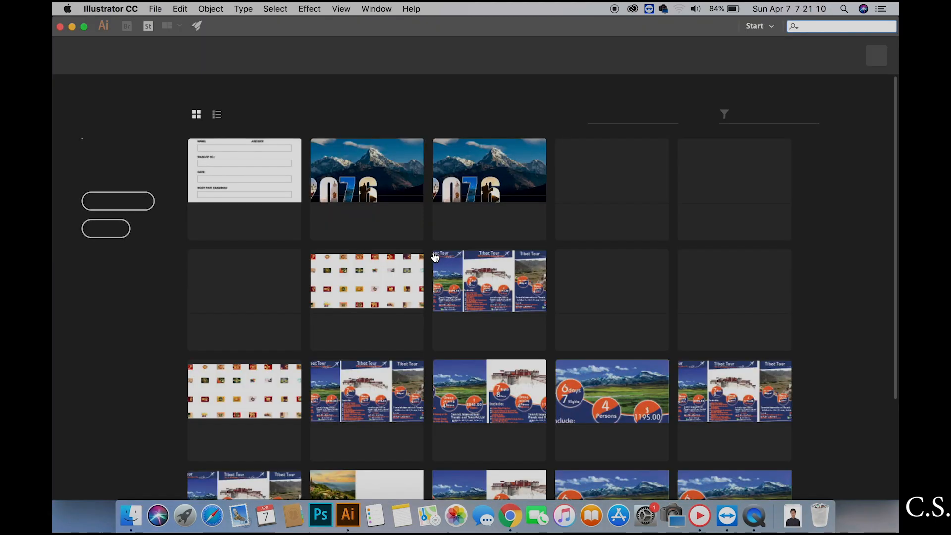
pyautogui.click(114, 200)
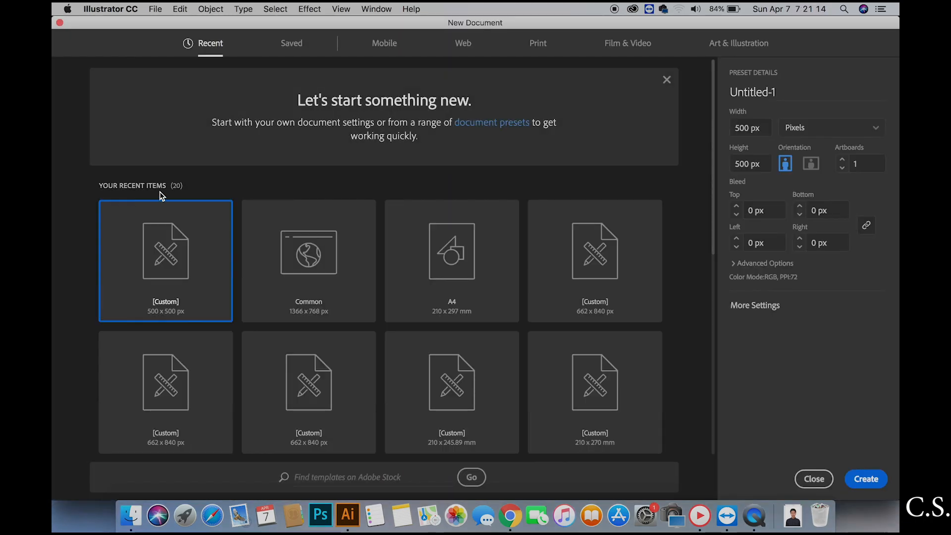
pyautogui.click(756, 129)
pyautogui.moveTo(765, 166); pyautogui.dragTo(751, 165)
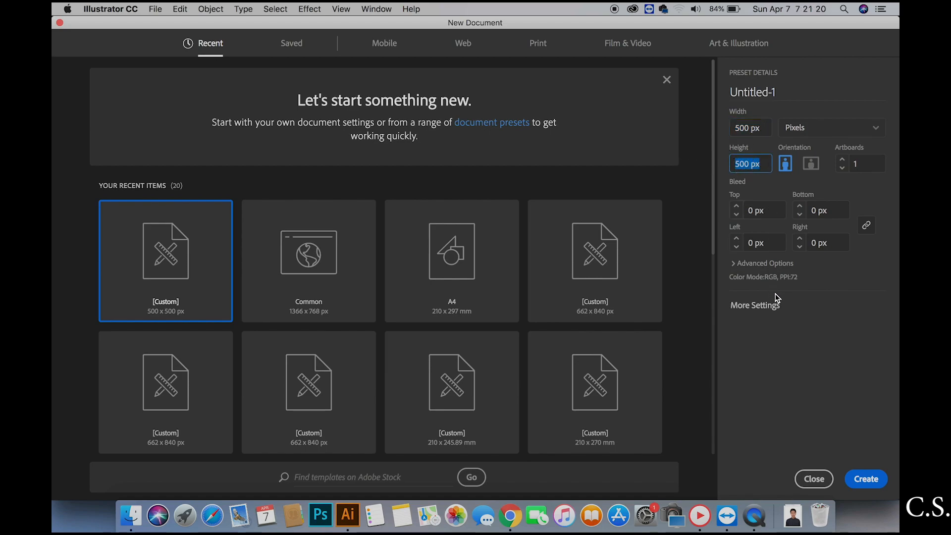
# Set the new document's raster effects to High (300 ppi) and create it in RGB color mode with one artboard.
pyautogui.click(740, 266)
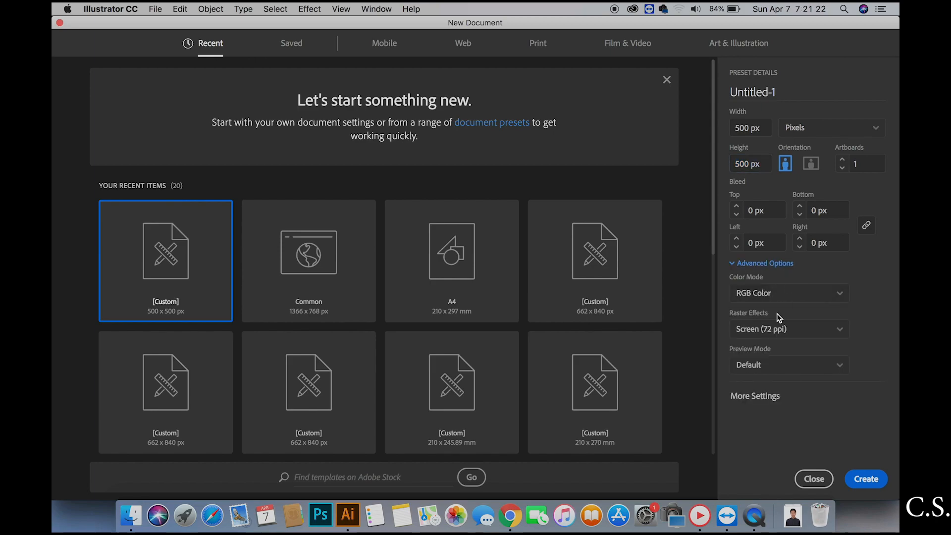
pyautogui.click(821, 333)
pyautogui.click(776, 349)
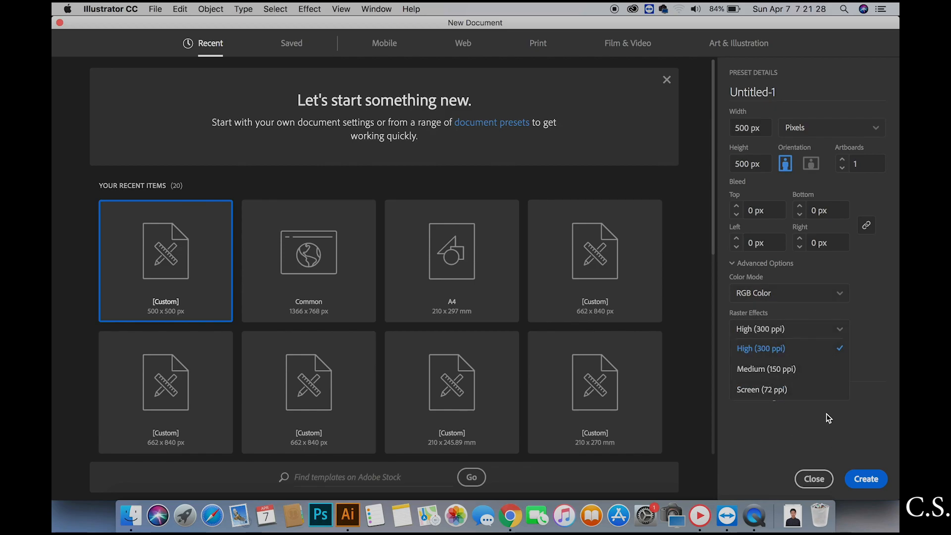
pyautogui.click(890, 337)
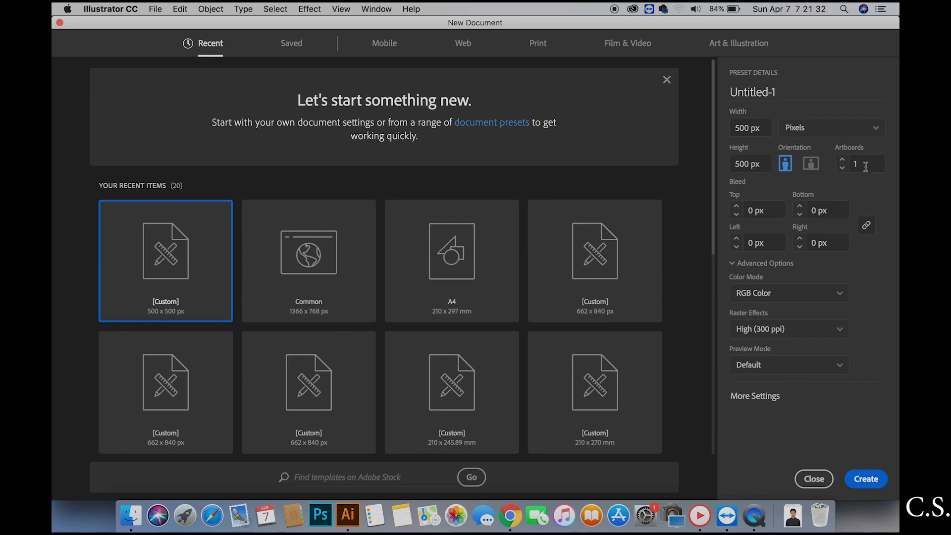
pyautogui.click(893, 338)
pyautogui.click(864, 480)
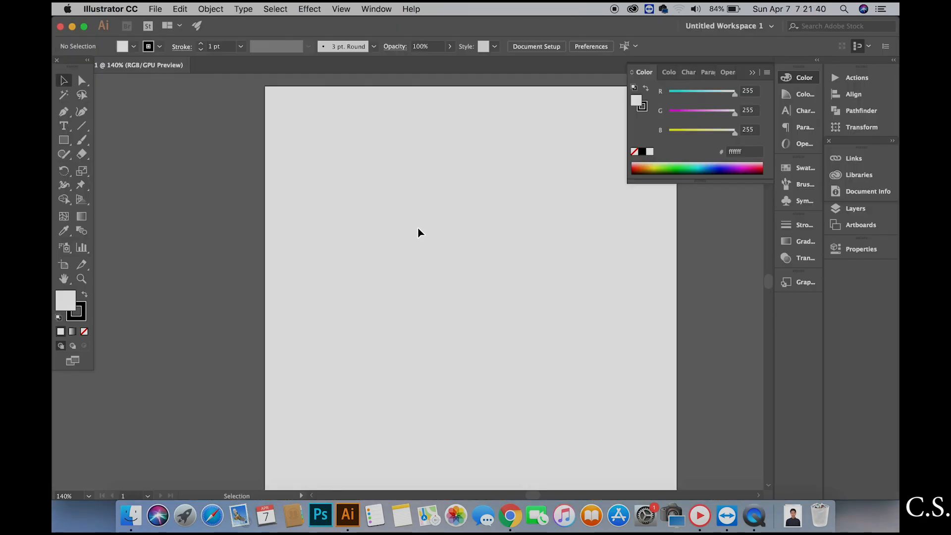
# Collapse the Color panel and open himalaya-2194908_1920.jpg from the desktop's Whis card folder in Illustrator.
pyautogui.click(752, 75)
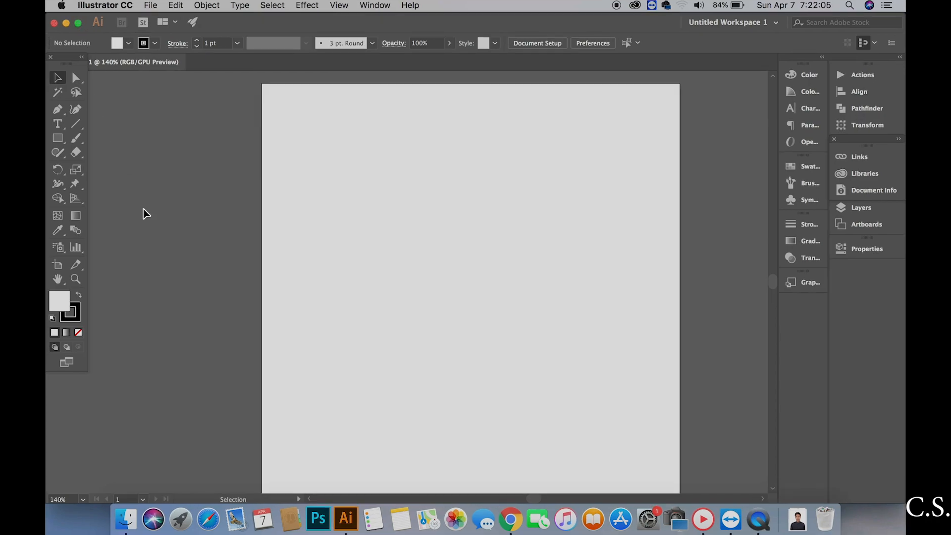
pyautogui.click(66, 25)
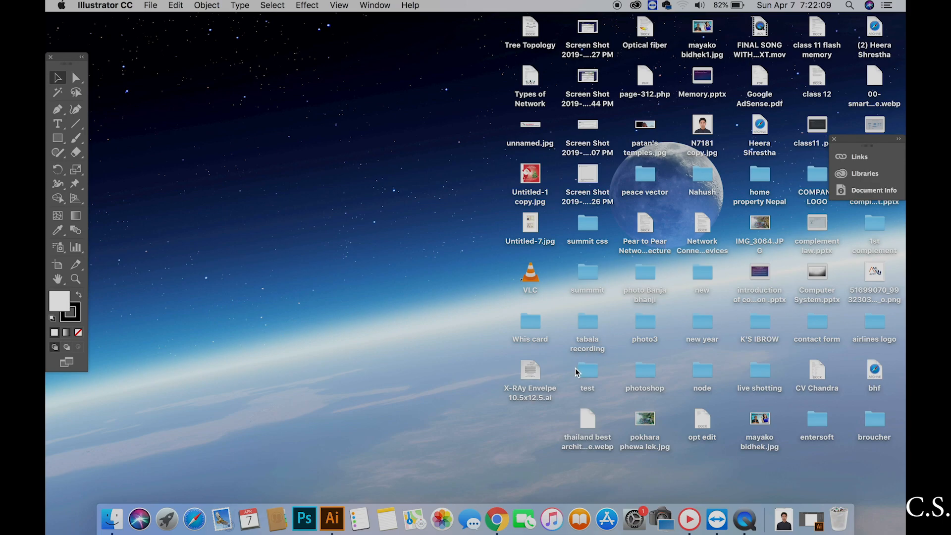
pyautogui.doubleClick(530, 321)
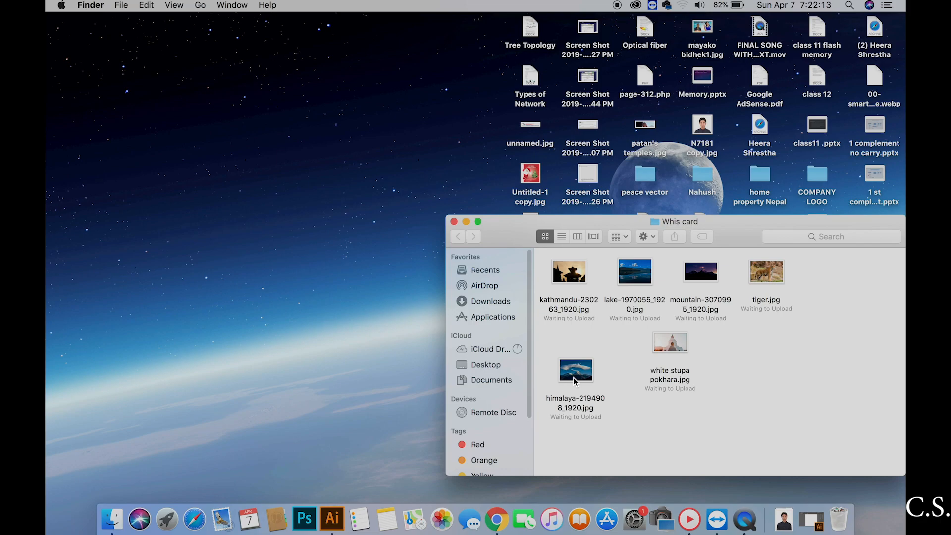
pyautogui.click(575, 381)
pyautogui.moveTo(573, 377); pyautogui.dragTo(331, 525)
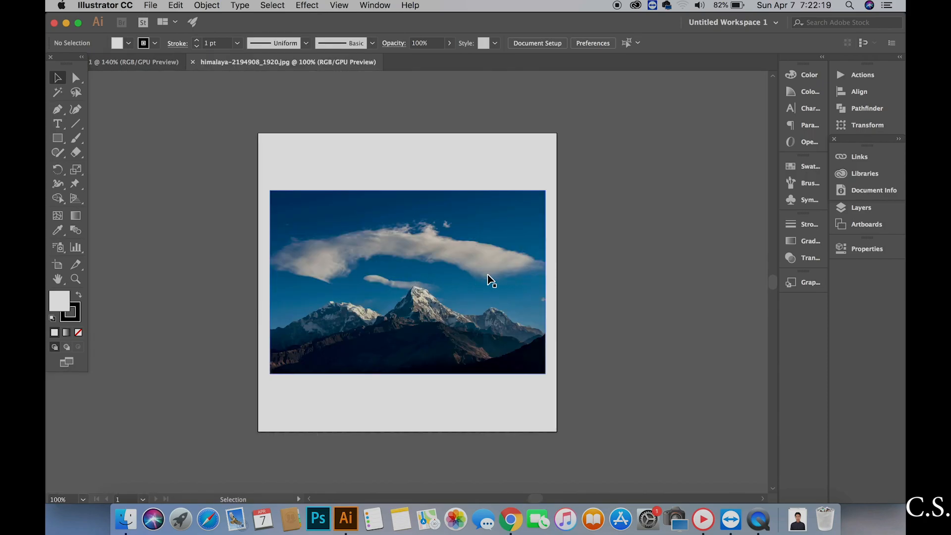
# Move the mountain image to the artboard's upper-left corner and scale it proportionally to span the full artboard width.
pyautogui.click(75, 278)
pyautogui.moveTo(434, 261); pyautogui.dragTo(444, 260)
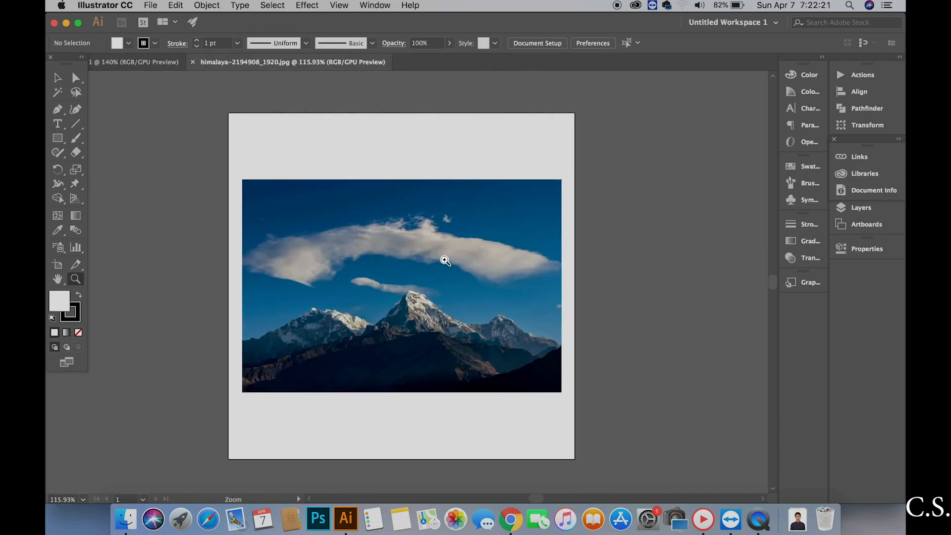
pyautogui.click(444, 260)
pyautogui.scroll(-2, 389, 308)
pyautogui.scroll(3, 390, 309)
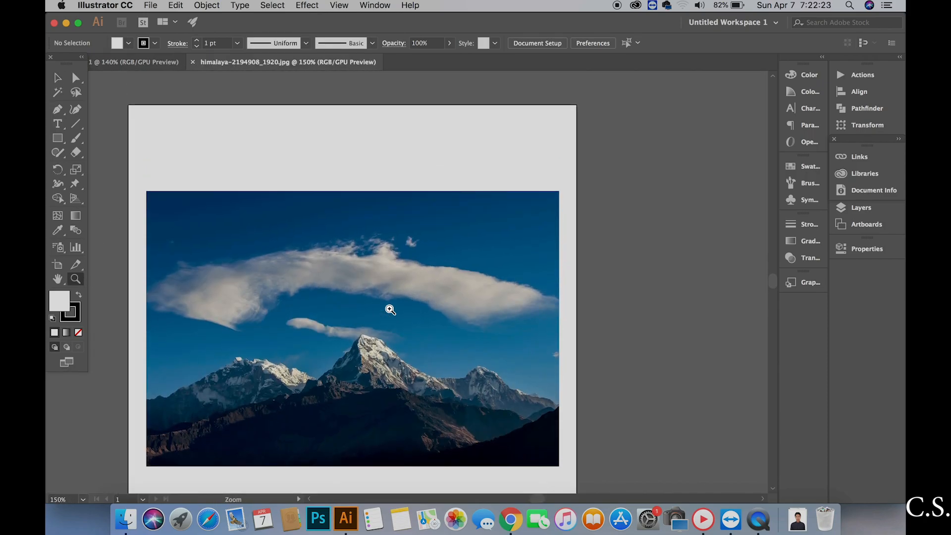
pyautogui.click(60, 75)
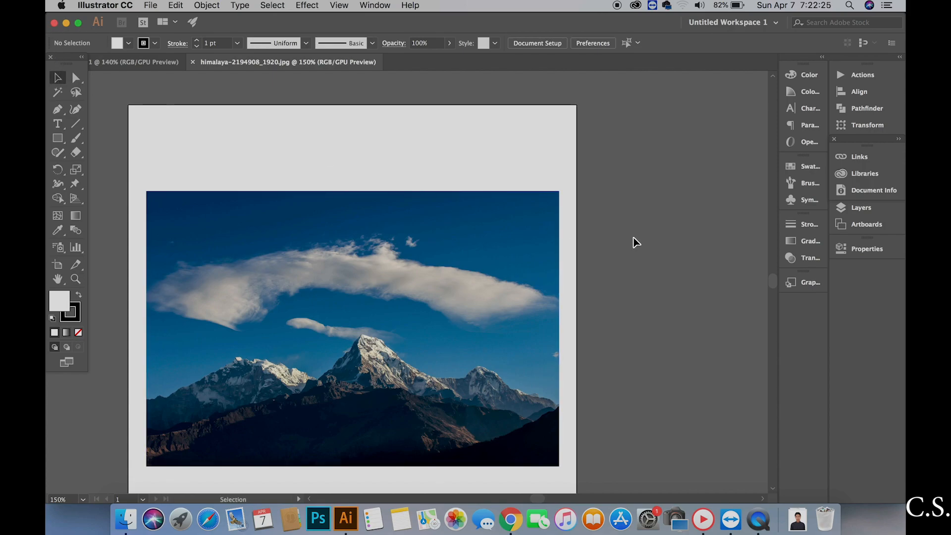
pyautogui.moveTo(325, 318); pyautogui.dragTo(304, 231)
pyautogui.moveTo(541, 387); pyautogui.dragTo(577, 404)
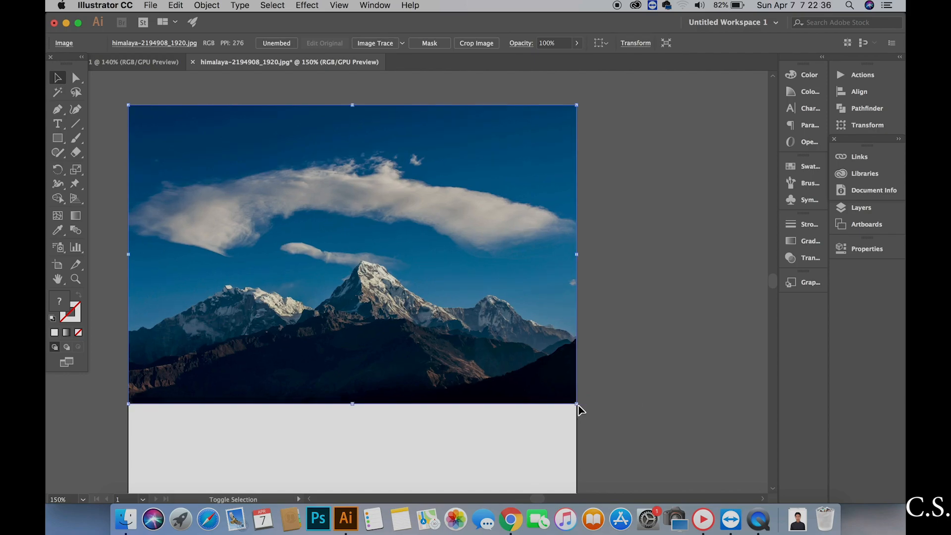
pyautogui.click(605, 394)
# Examine the mountain image's left edge at high magnification to check its alignment with the artboard edge.
pyautogui.press('z')
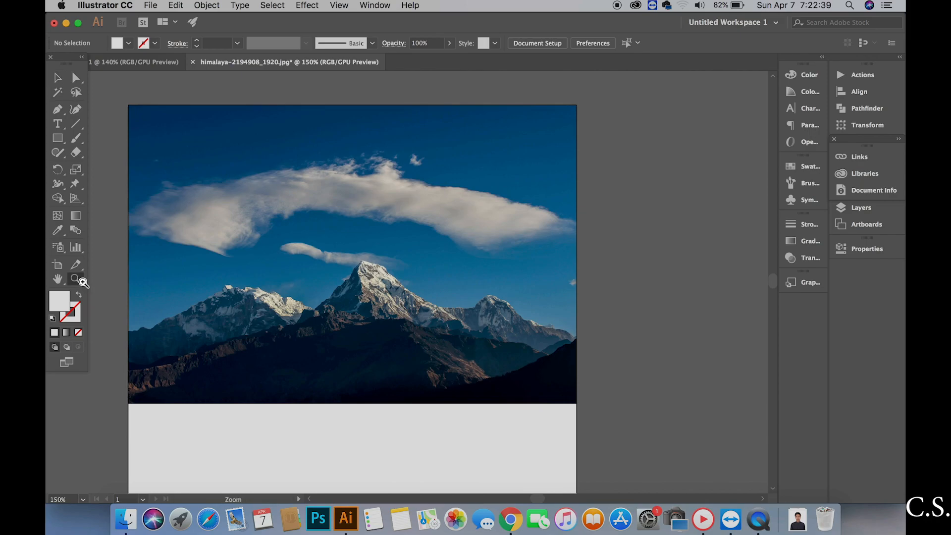
pyautogui.click(133, 307)
pyautogui.click(424, 372)
pyautogui.click(414, 362)
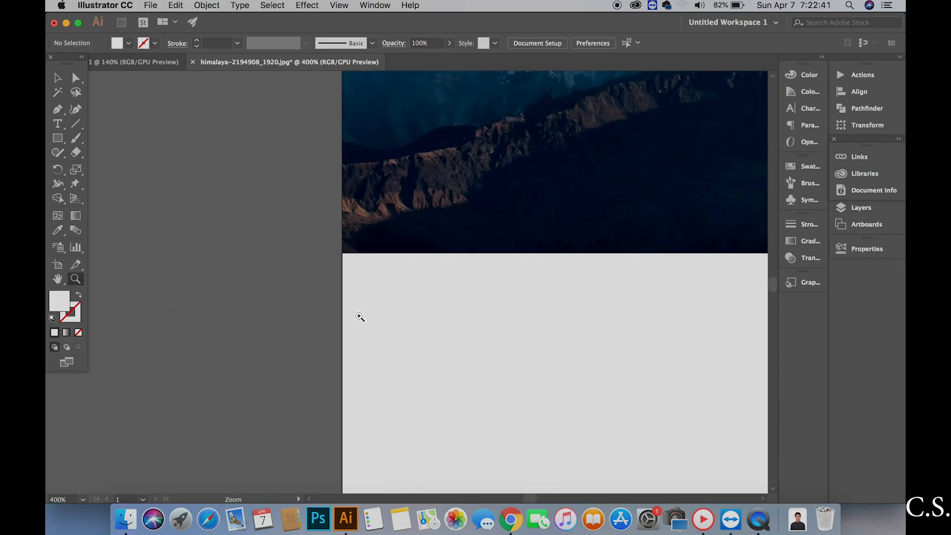
pyautogui.click(360, 317)
pyautogui.scroll(10, 357, 317)
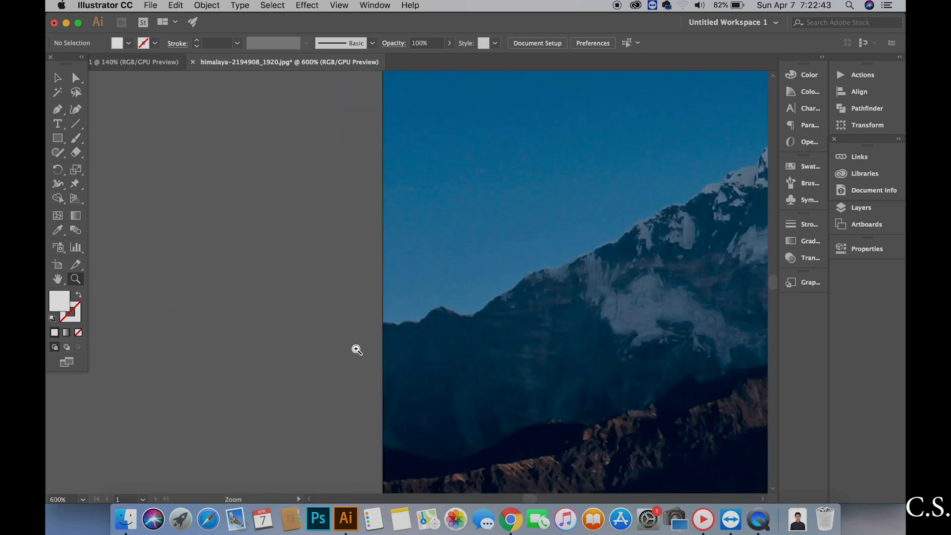
pyautogui.scroll(15, 357, 350)
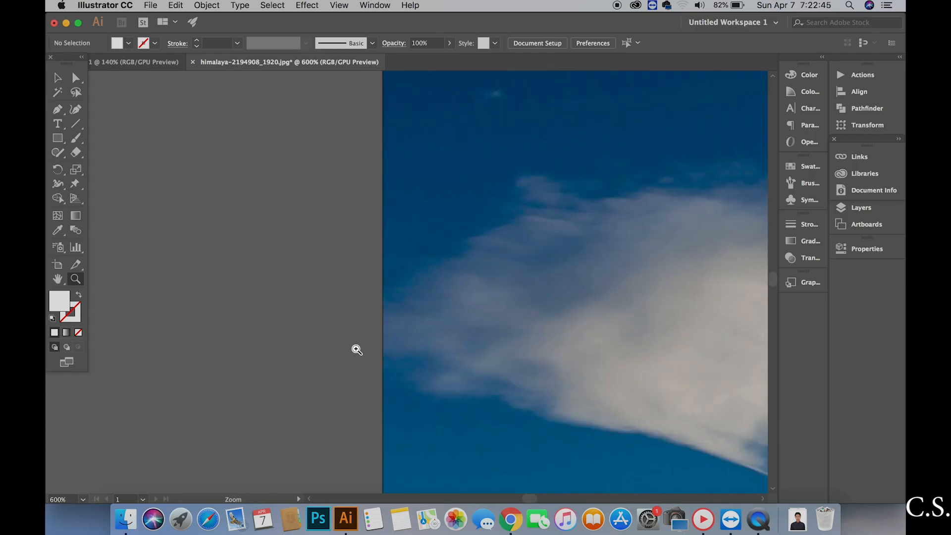
pyautogui.scroll(10, 356, 350)
pyautogui.click(388, 311)
pyautogui.click(388, 311)
pyautogui.click(389, 311)
pyautogui.click(455, 316)
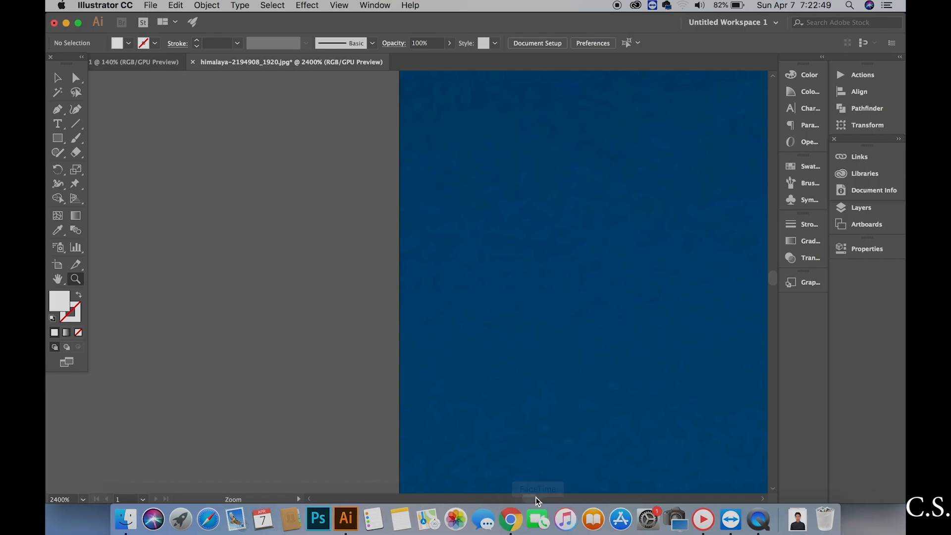
# Examine the mountain image's side edges against the artboard at high magnification, returning to a view of the whole artboard.
pyautogui.moveTo(535, 499); pyautogui.dragTo(547, 498)
pyautogui.press('XF86MonBrightnessUp')
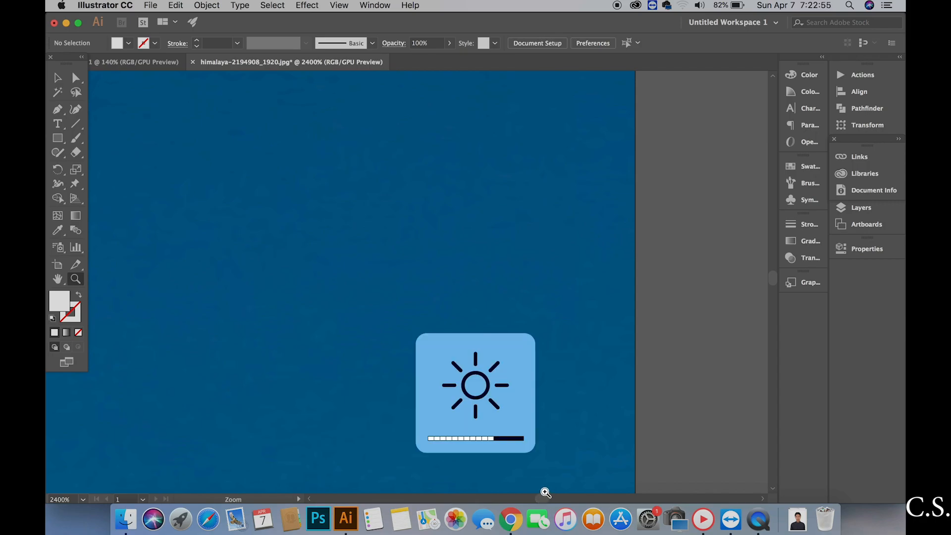
pyautogui.moveTo(544, 500); pyautogui.dragTo(532, 500)
pyautogui.keyDown('alt'); pyautogui.click(473, 366); pyautogui.keyUp('alt')
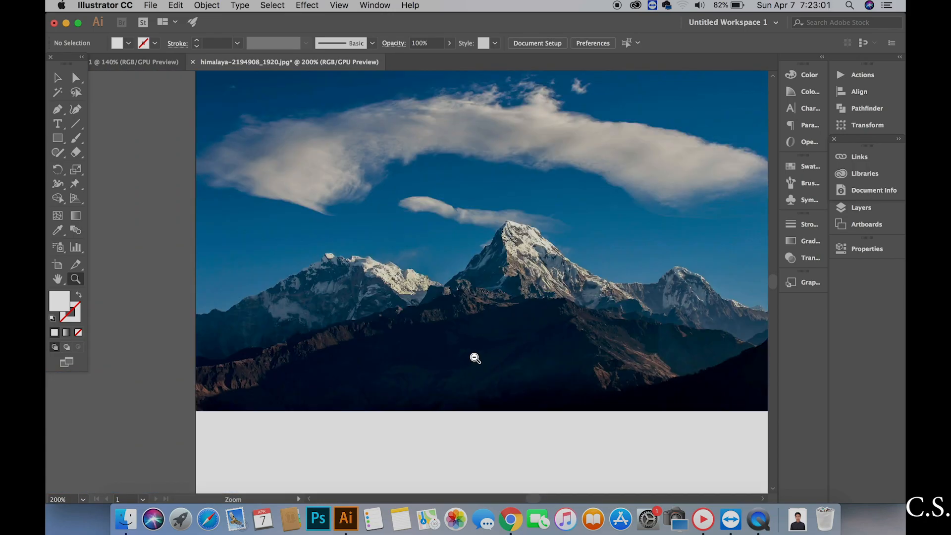
pyautogui.keyDown('alt'); pyautogui.click(474, 357); pyautogui.keyUp('alt')
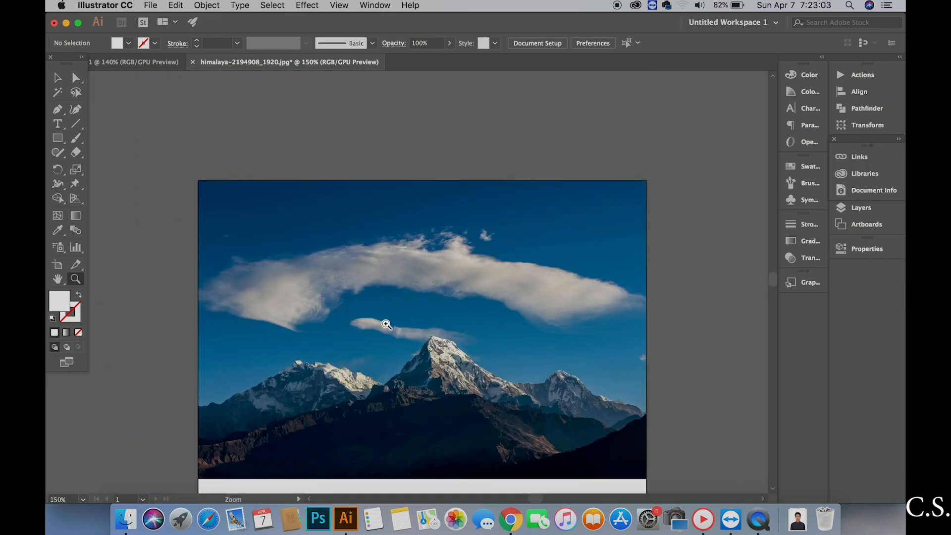
pyautogui.scroll(-5, 394, 389)
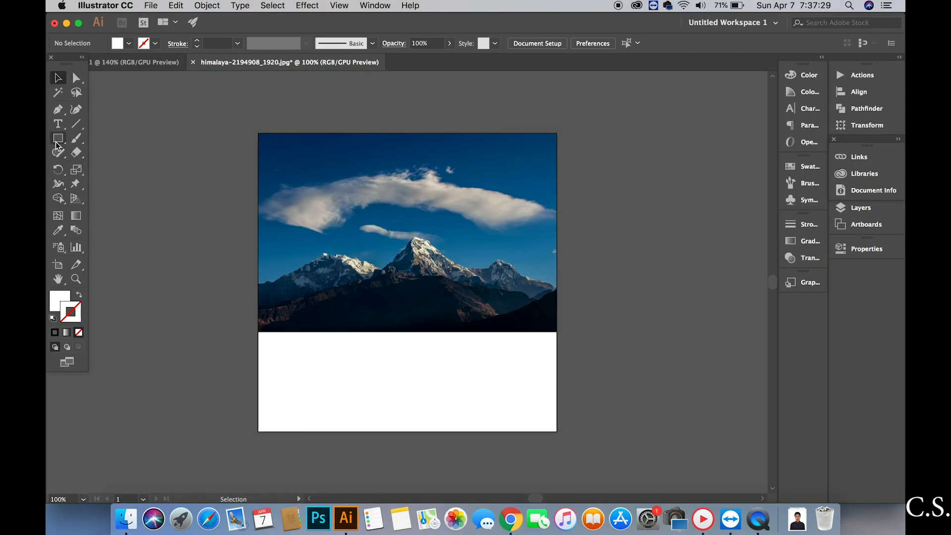
# Draw a rectangle covering the blank artboard area below the photo and fill it with the dark colour sampled from the photo's lower edge.
pyautogui.click(58, 140)
pyautogui.moveTo(258, 332); pyautogui.dragTo(557, 432)
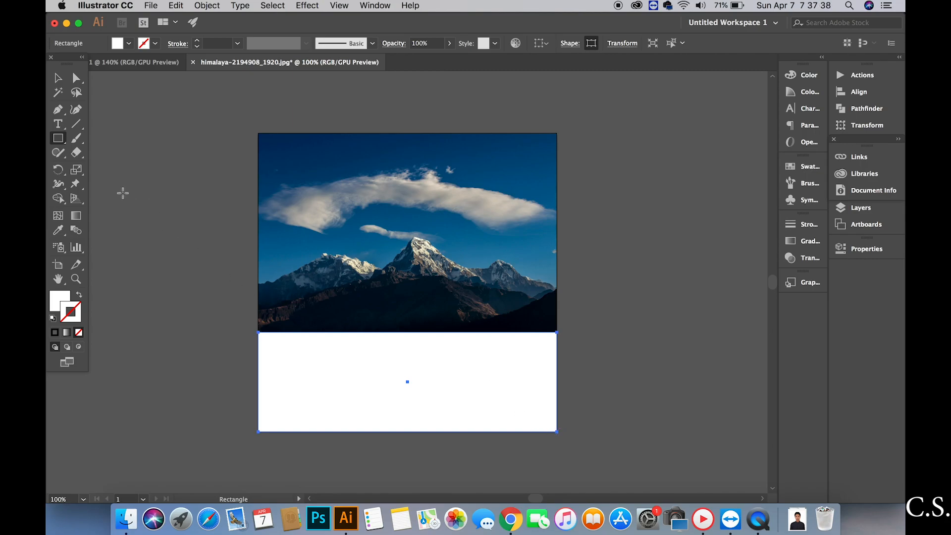
pyautogui.click(59, 235)
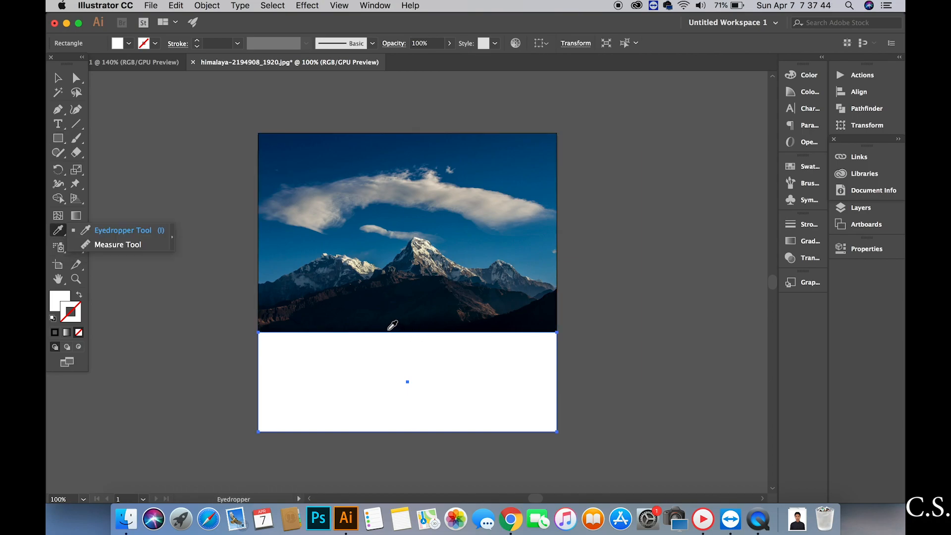
pyautogui.click(389, 329)
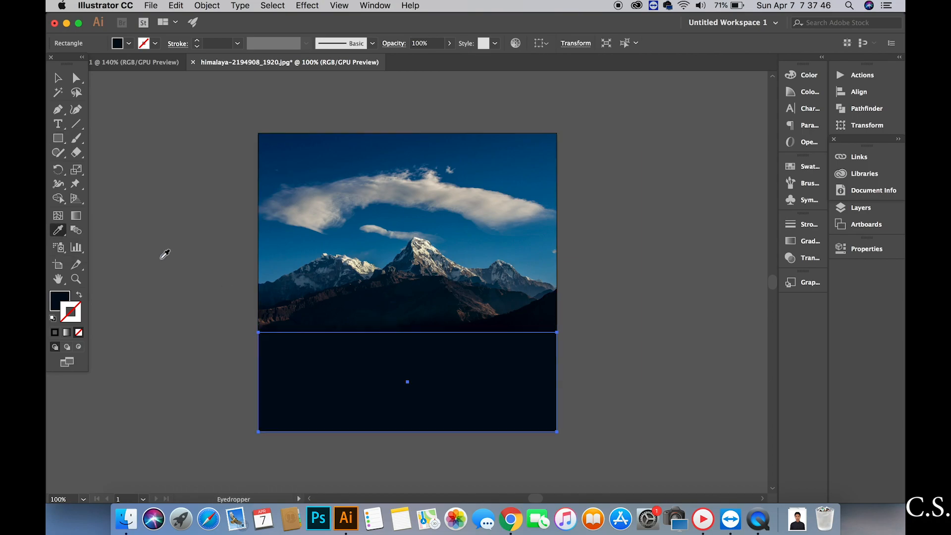
# Try to match the lower rectangle's fill to the photo by resampling the dark colour at the seam with the Eyedropper.
pyautogui.click(77, 279)
pyautogui.click(391, 329)
pyautogui.click(374, 328)
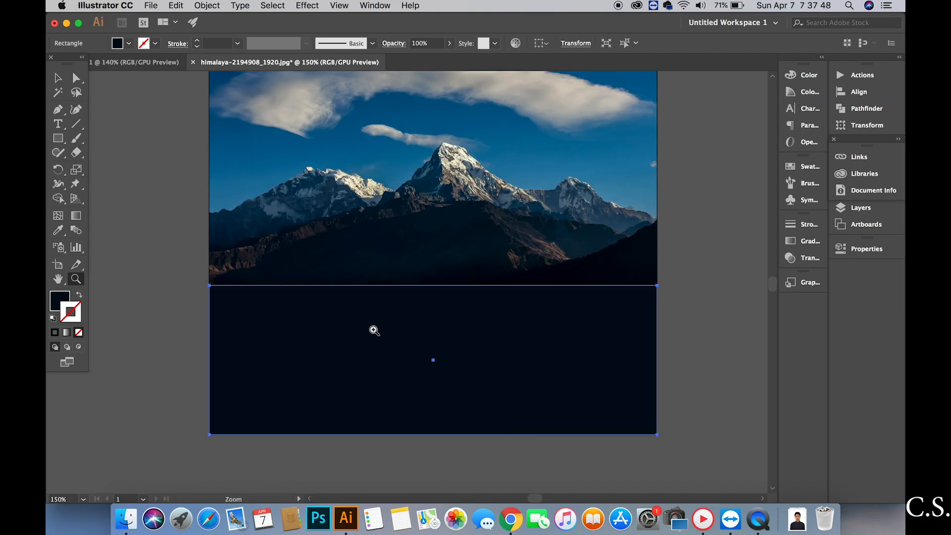
pyautogui.click(311, 295)
pyautogui.click(56, 79)
pyautogui.click(110, 151)
pyautogui.click(310, 368)
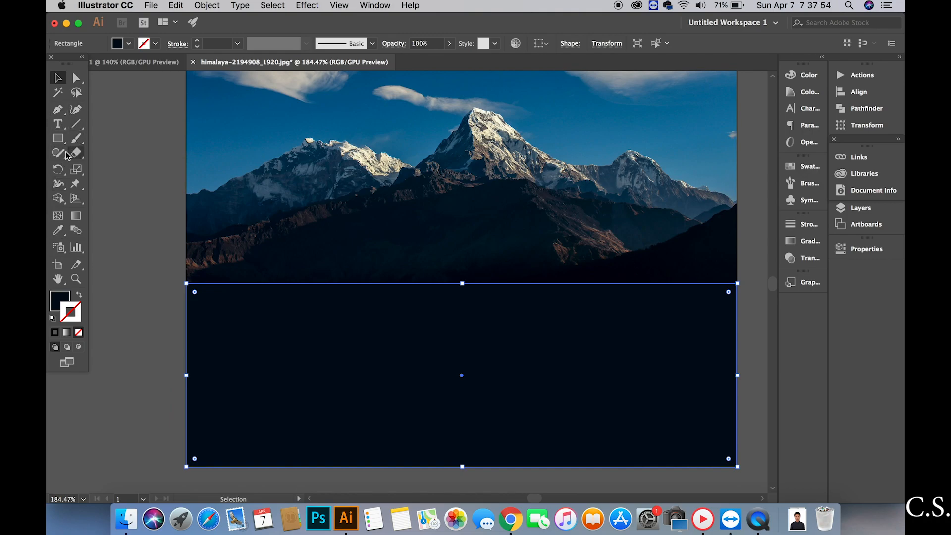
pyautogui.click(66, 228)
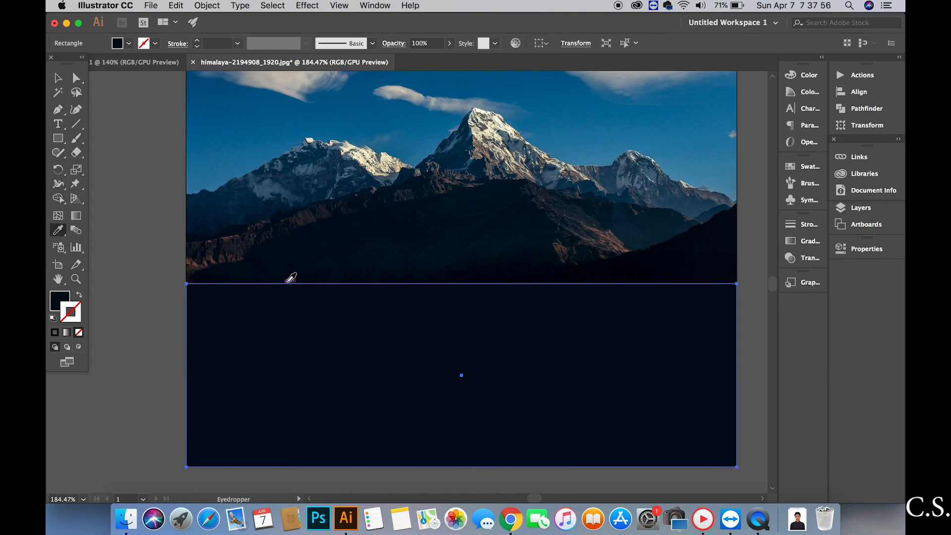
pyautogui.click(58, 78)
pyautogui.moveTo(352, 390); pyautogui.dragTo(361, 401)
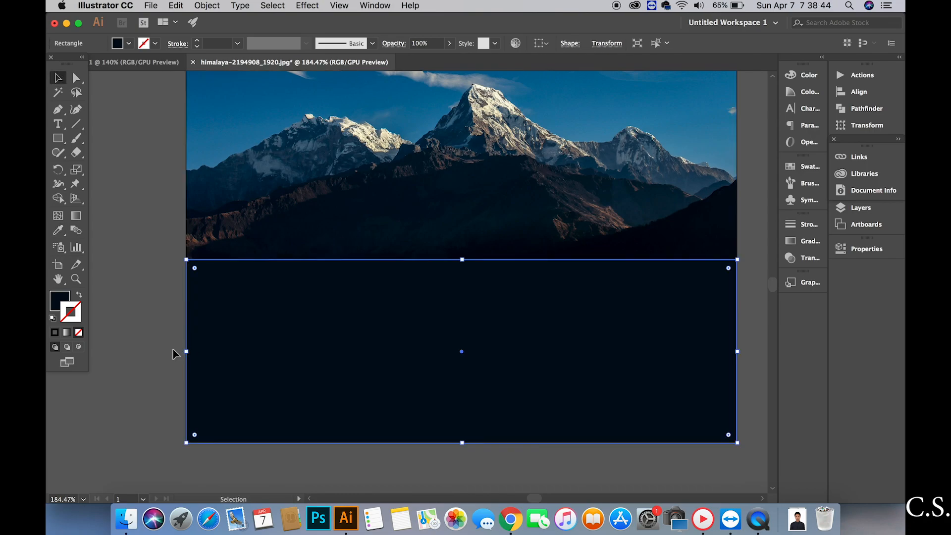
pyautogui.click(174, 353)
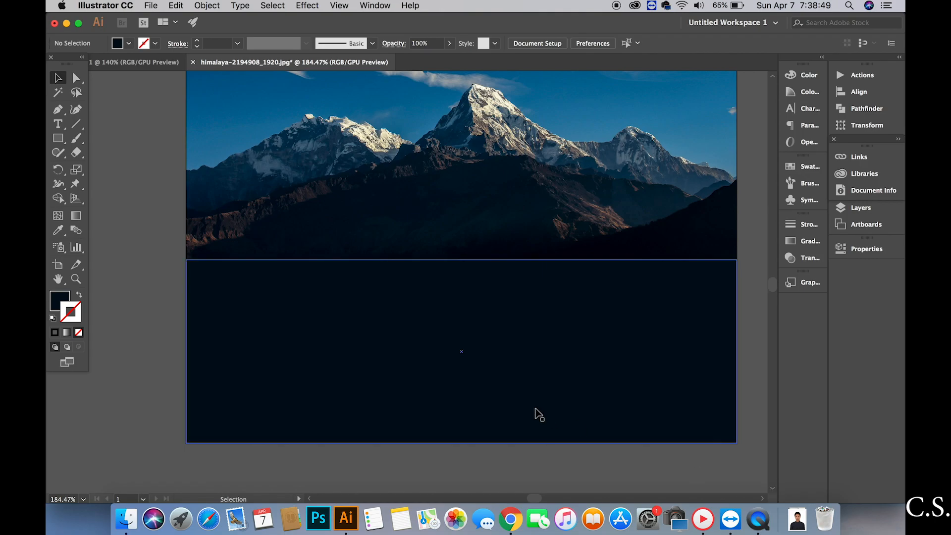
# Fill the lower rectangle with the near-black colour sampled from the dark slope at the photo's lower edge, right of centre.
pyautogui.click(540, 417)
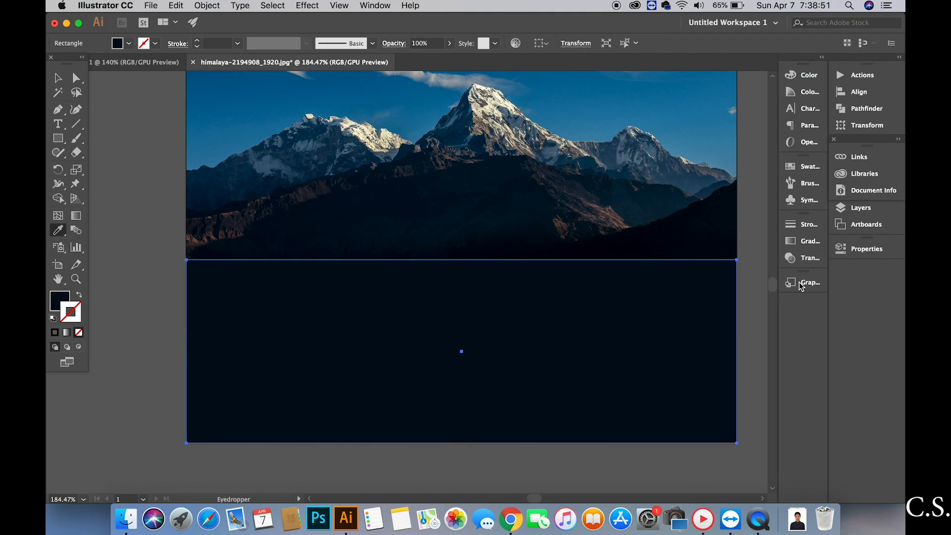
pyautogui.click(582, 256)
pyautogui.click(57, 78)
pyautogui.click(138, 187)
# Select both the dark rectangle and the mountain photo and lock them in place.
pyautogui.scroll(5, 559, 325)
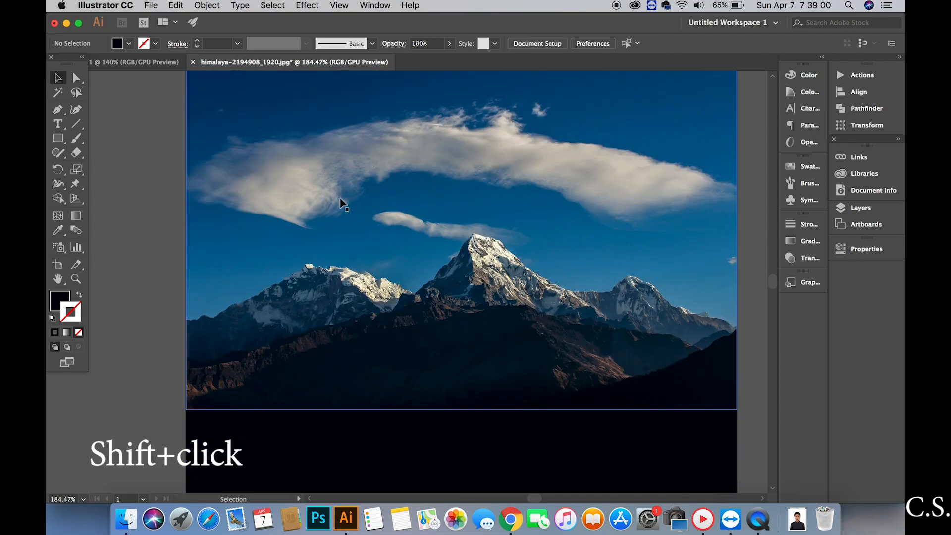
pyautogui.keyDown('shift'); pyautogui.click(330, 453); pyautogui.keyUp('shift')
pyautogui.keyDown('shift'); pyautogui.click(306, 317); pyautogui.keyUp('shift')
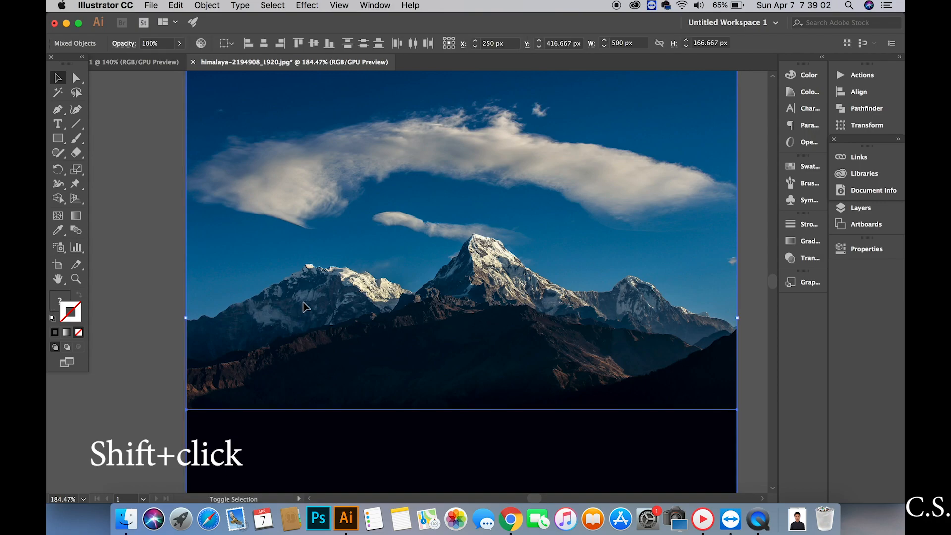
pyautogui.click(175, 6)
pyautogui.moveTo(201, 5)
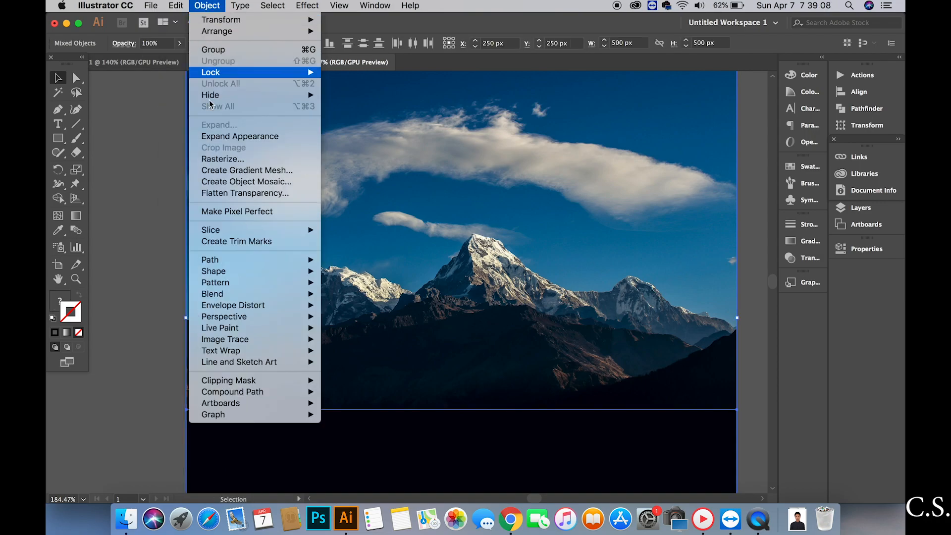
pyautogui.moveTo(219, 74)
pyautogui.click(347, 74)
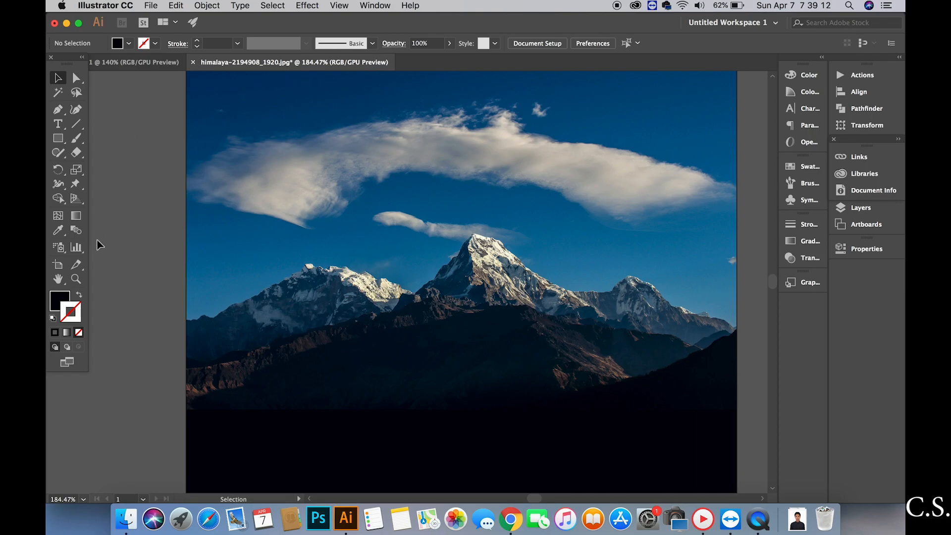
# Add the point text "2020" above the left mountain peak.
pyautogui.click(60, 127)
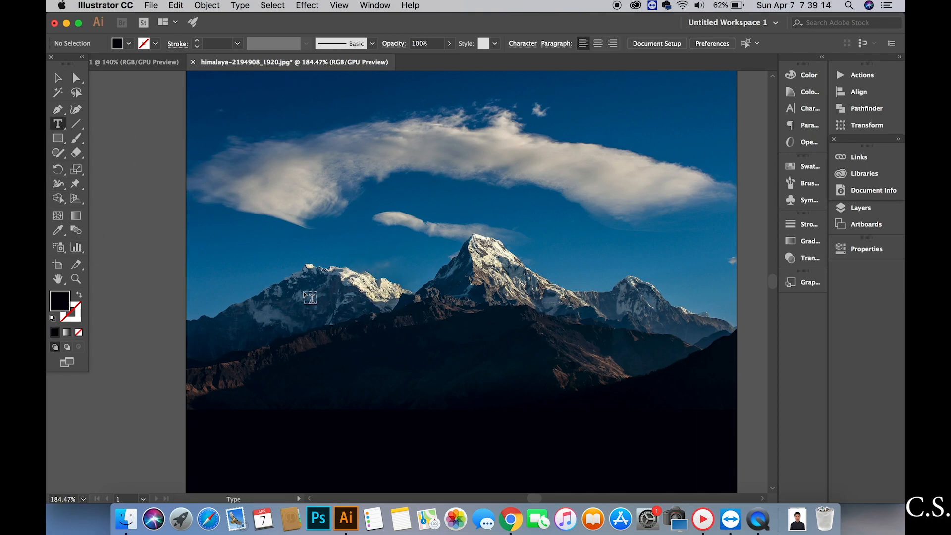
pyautogui.click(274, 267)
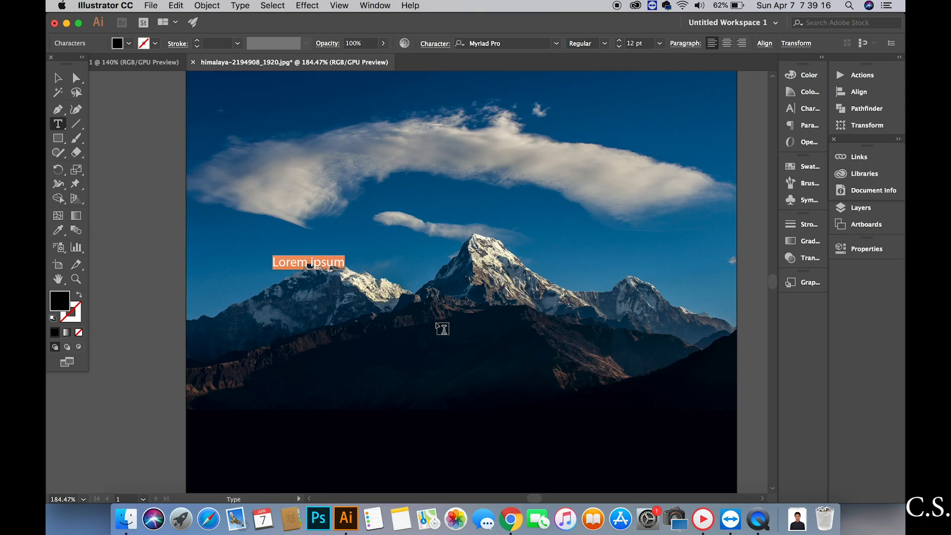
pyautogui.write('2020')
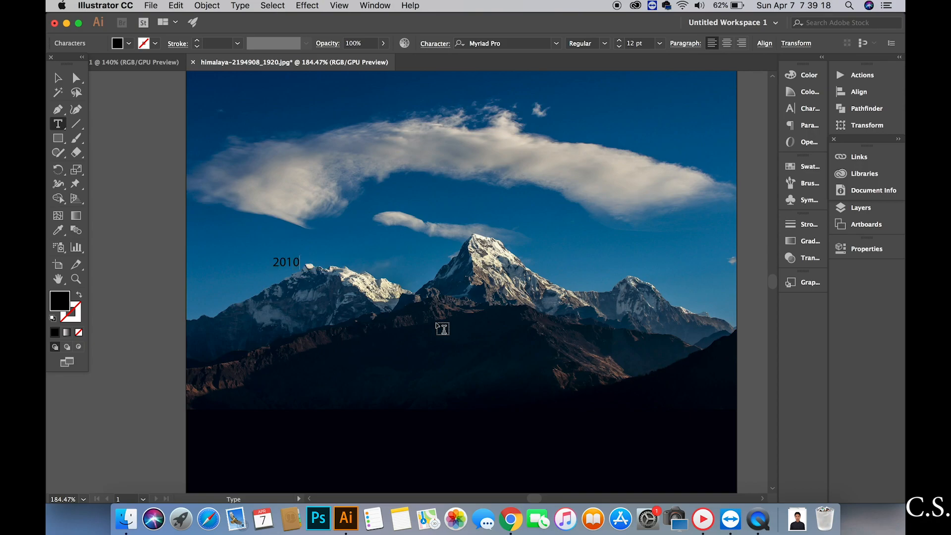
# Set the "2020" text in the Impact font at 150 pt.
pyautogui.press('super+a')
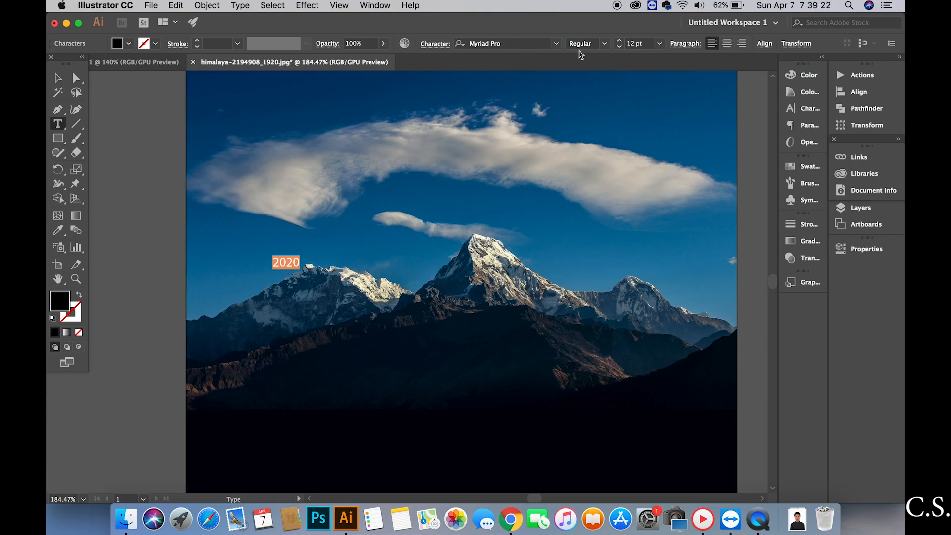
pyautogui.click(518, 42)
pyautogui.write('im')
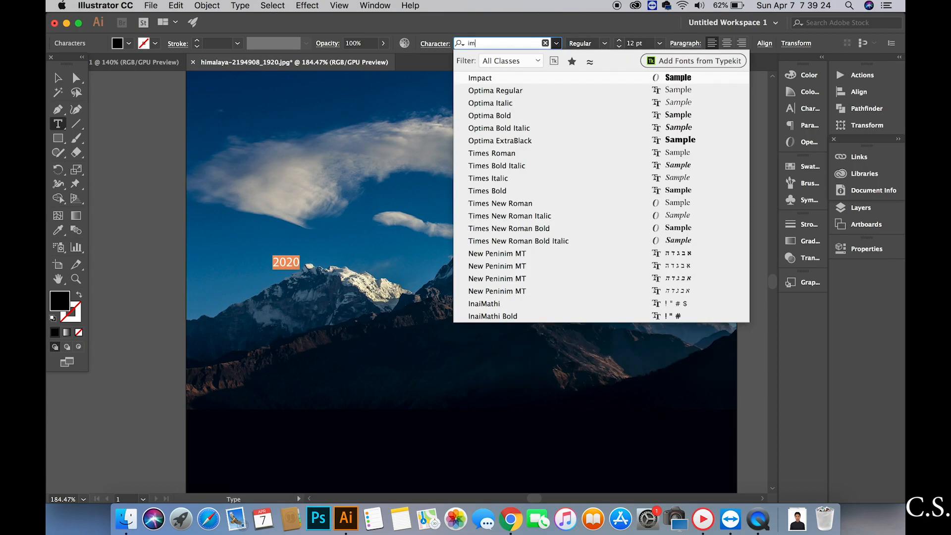
pyautogui.click(516, 78)
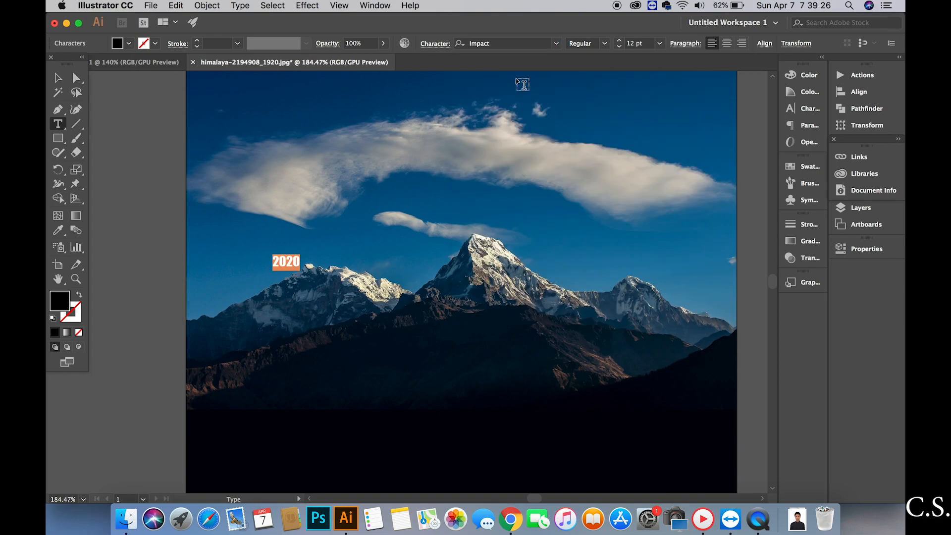
pyautogui.click(636, 46)
pyautogui.write('150')
pyautogui.press('Return')
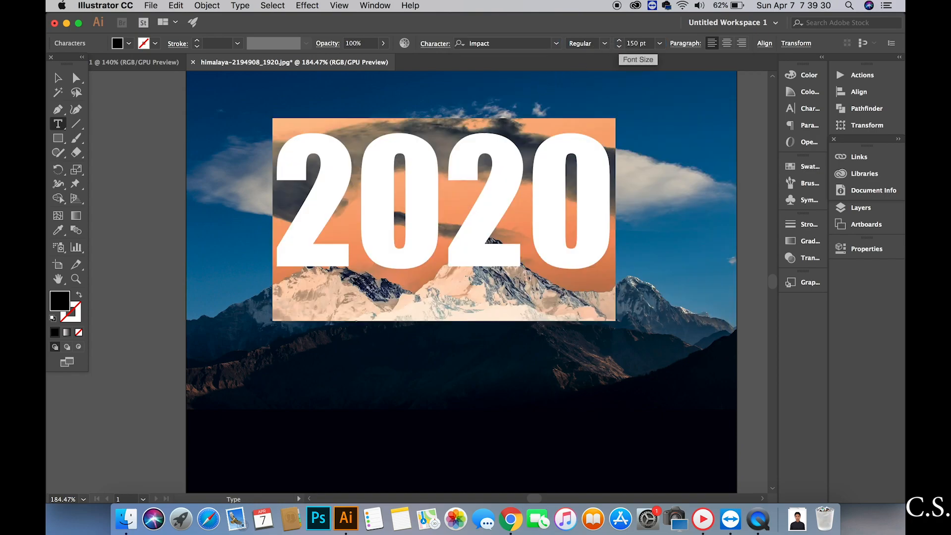
# Fill the "2020" text with a near-white colour and give it a 1 pt stroke.
pyautogui.click(58, 78)
pyautogui.click(178, 170)
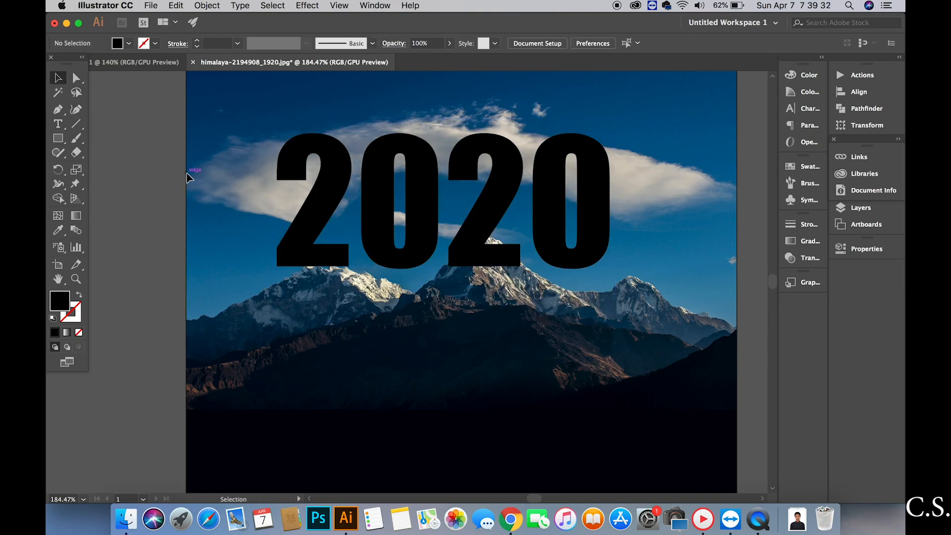
pyautogui.click(333, 208)
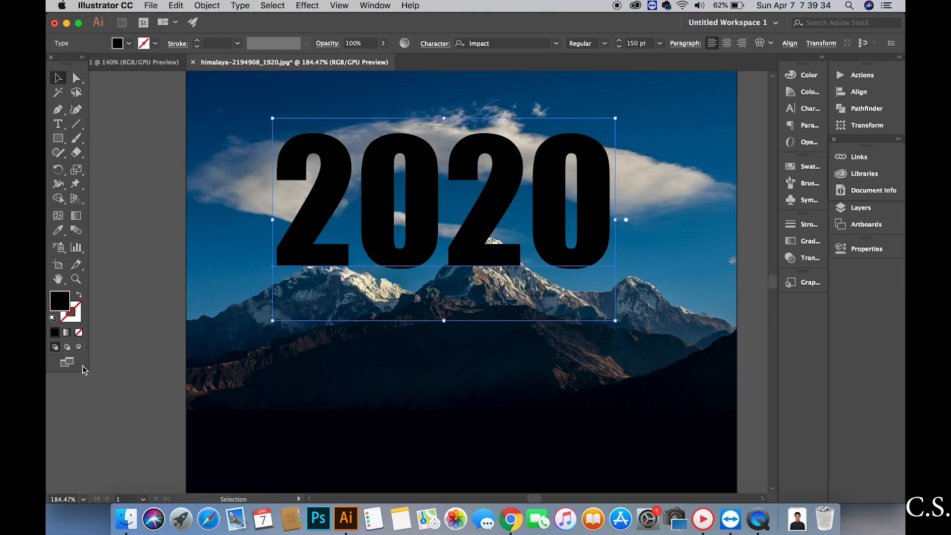
pyautogui.doubleClick(64, 304)
pyautogui.write('fcfcfc')
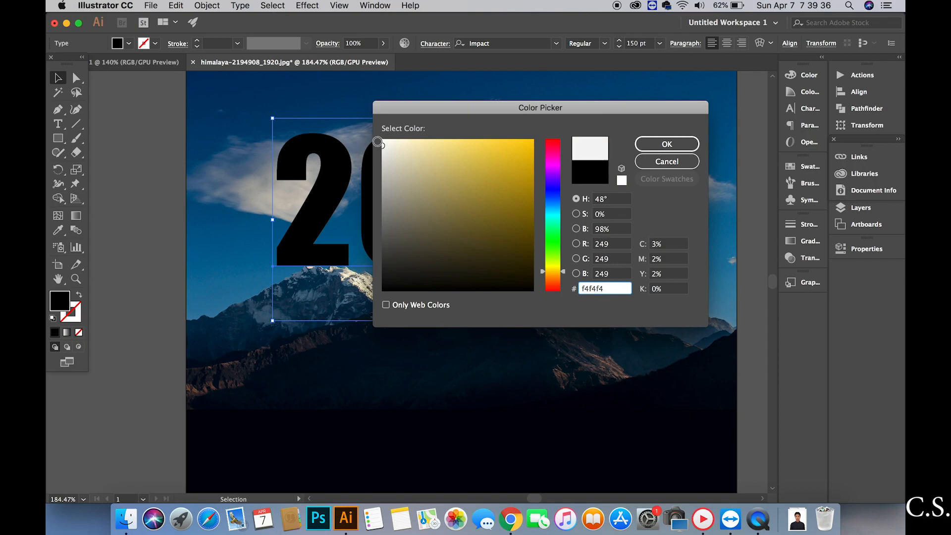
pyautogui.click(644, 144)
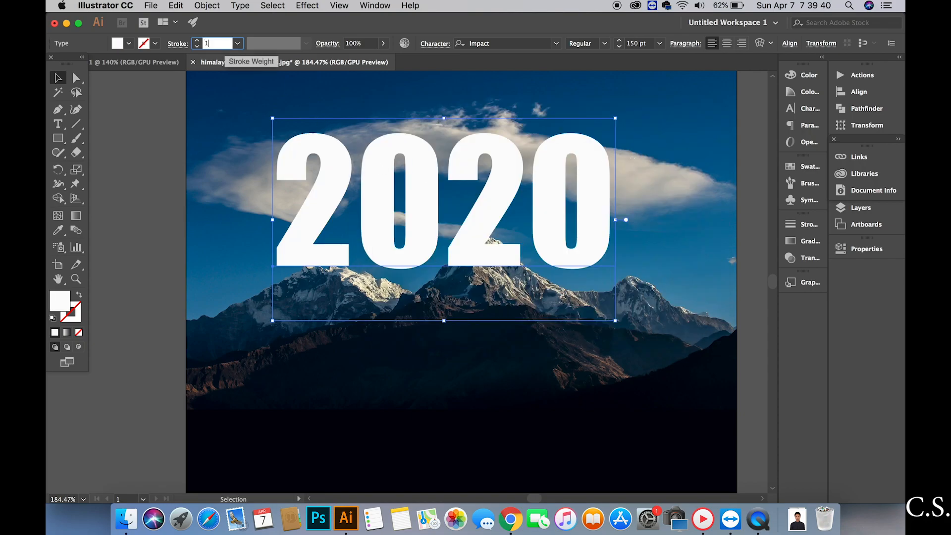
pyautogui.click(142, 114)
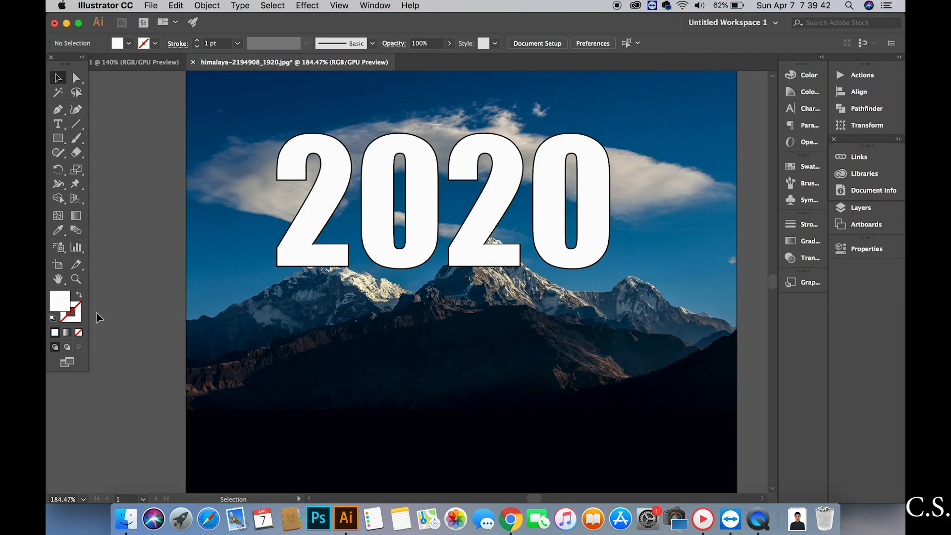
# Try to change the stroke colour to golden yellow #ffce00 with no object selected.
pyautogui.click(77, 311)
pyautogui.doubleClick(77, 312)
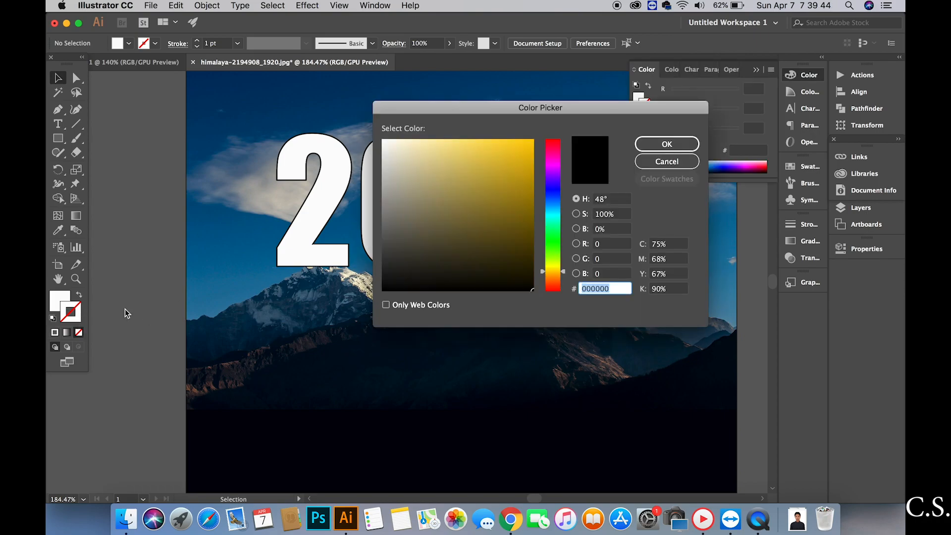
pyautogui.click(532, 140)
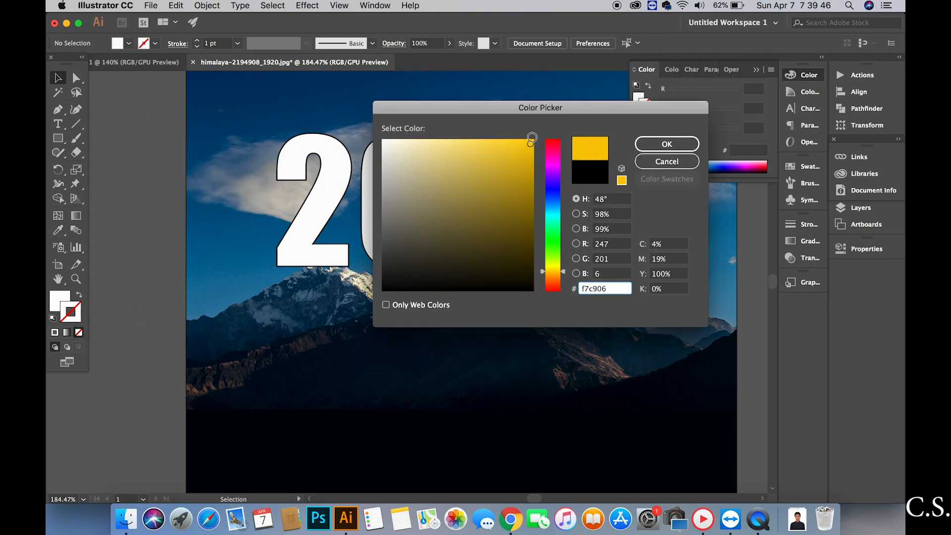
pyautogui.click(667, 144)
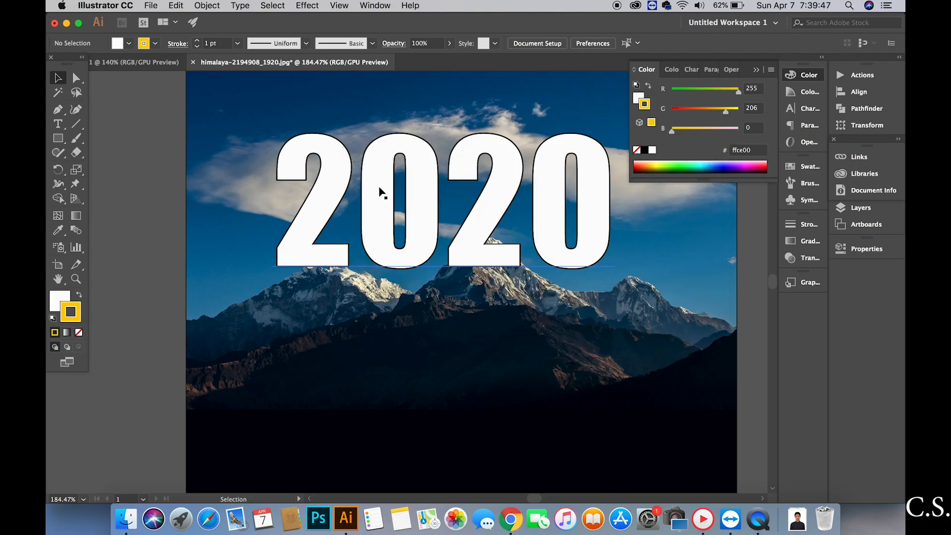
# Set the stroke colour of the "2020" text to golden yellow #ffce00.
pyautogui.click(327, 200)
pyautogui.doubleClick(70, 311)
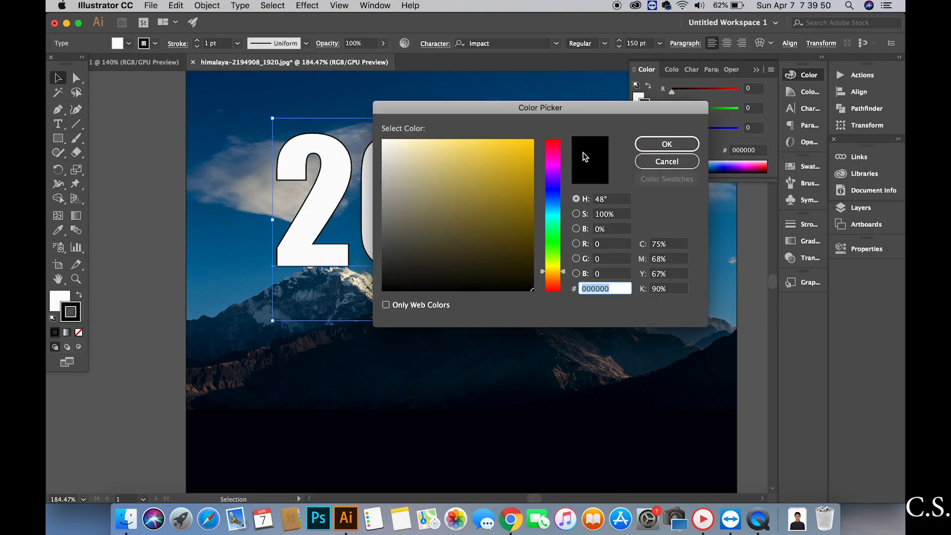
pyautogui.click(532, 140)
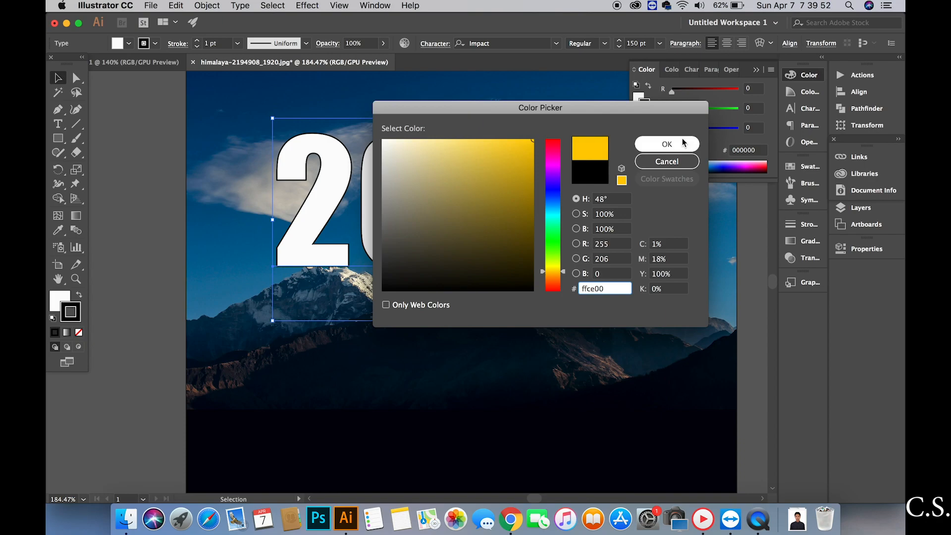
pyautogui.click(666, 143)
pyautogui.click(131, 218)
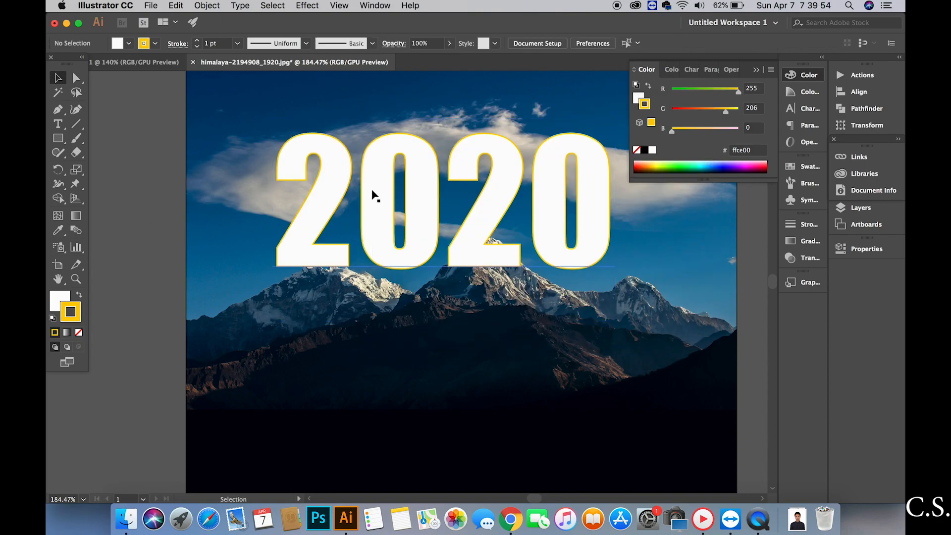
# Move the "2020" text down from the sky onto the dark area below the mountains, towards the artboard's left side.
pyautogui.click(371, 194)
pyautogui.moveTo(497, 253); pyautogui.dragTo(490, 331)
pyautogui.scroll(-5, 480, 288)
pyautogui.moveTo(454, 157); pyautogui.dragTo(446, 298)
pyautogui.scroll(3, 439, 222)
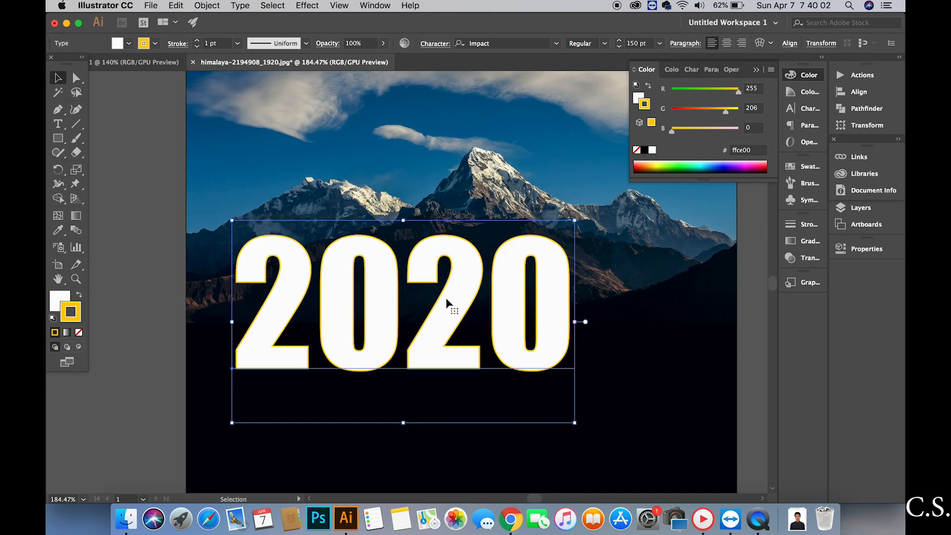
pyautogui.scroll(-5, 446, 298)
pyautogui.moveTo(440, 184); pyautogui.dragTo(427, 218)
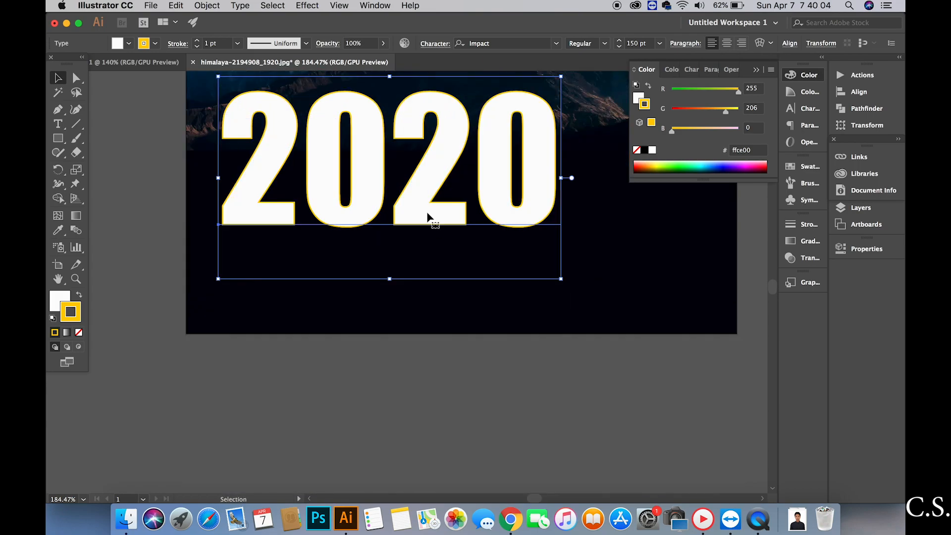
pyautogui.scroll(4, 590, 259)
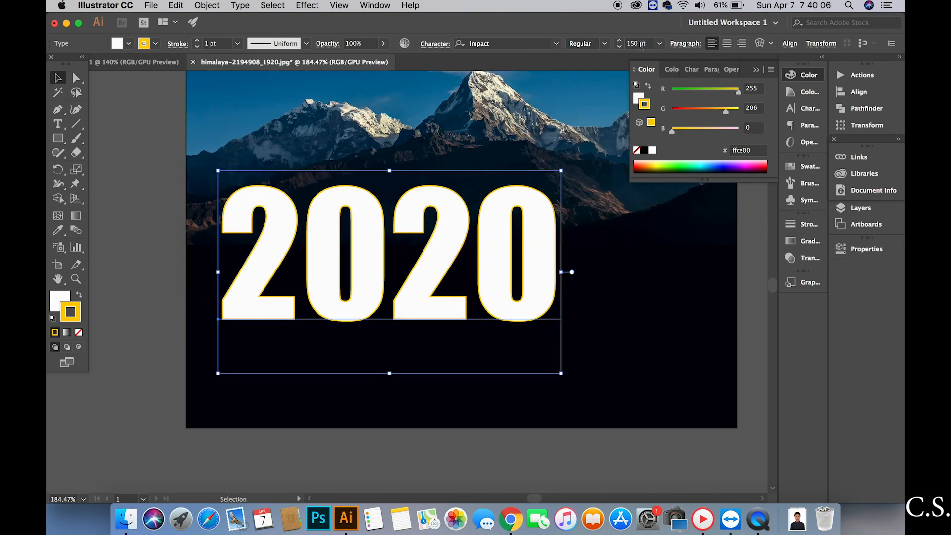
# Reduce the font size of the "2020" text to 140 pt.
pyautogui.click(636, 43)
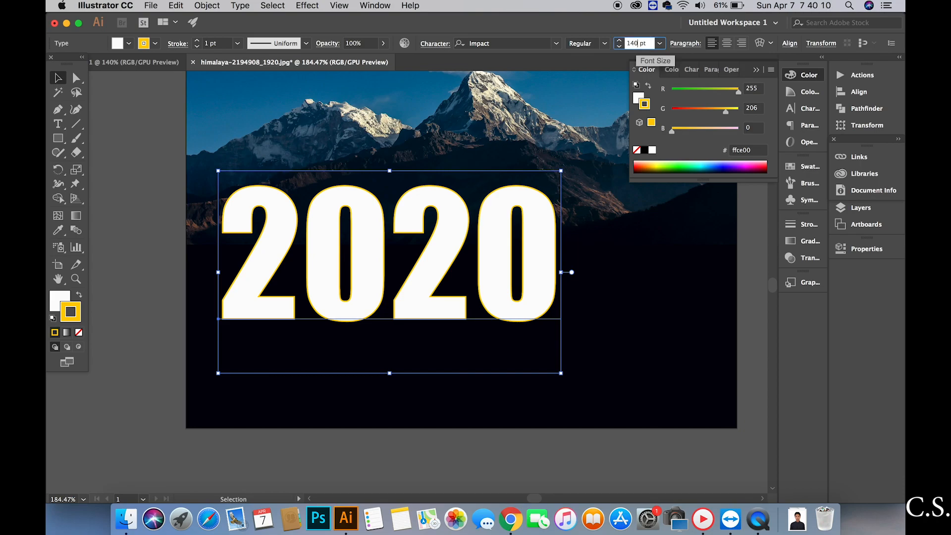
pyautogui.press('Return')
pyautogui.click(155, 150)
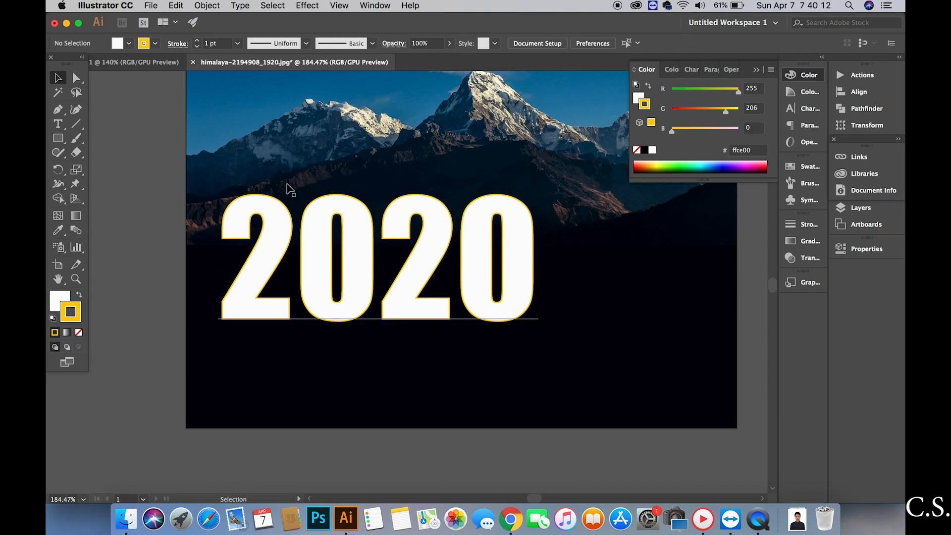
# Nudge the "2020" text slightly up and to the left within the dark foreground.
pyautogui.click(511, 311)
pyautogui.click(564, 304)
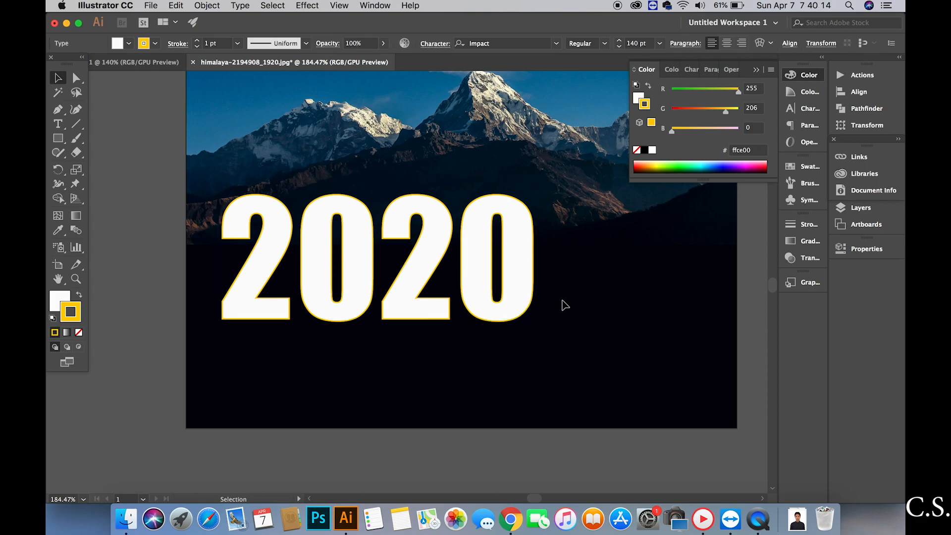
pyautogui.moveTo(499, 296); pyautogui.dragTo(494, 292)
pyautogui.click(572, 328)
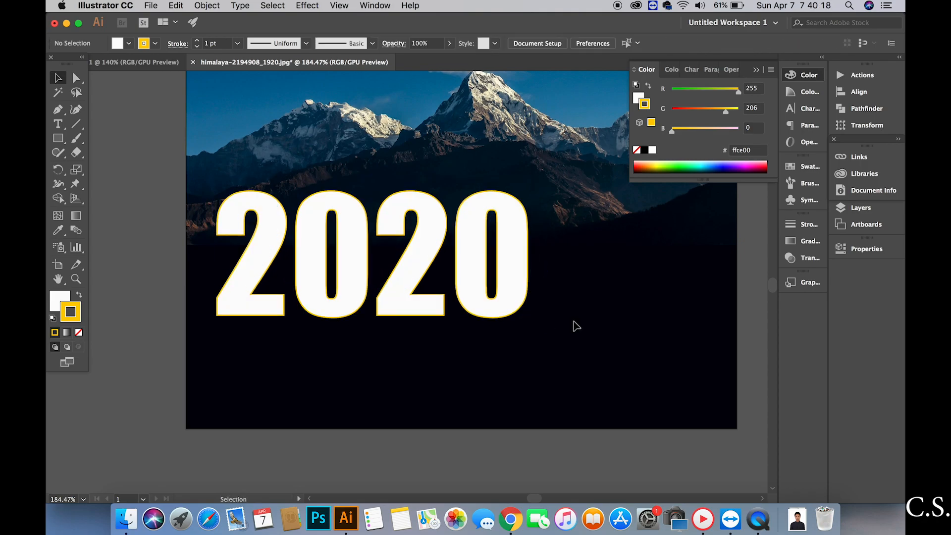
pyautogui.scroll(3, 575, 326)
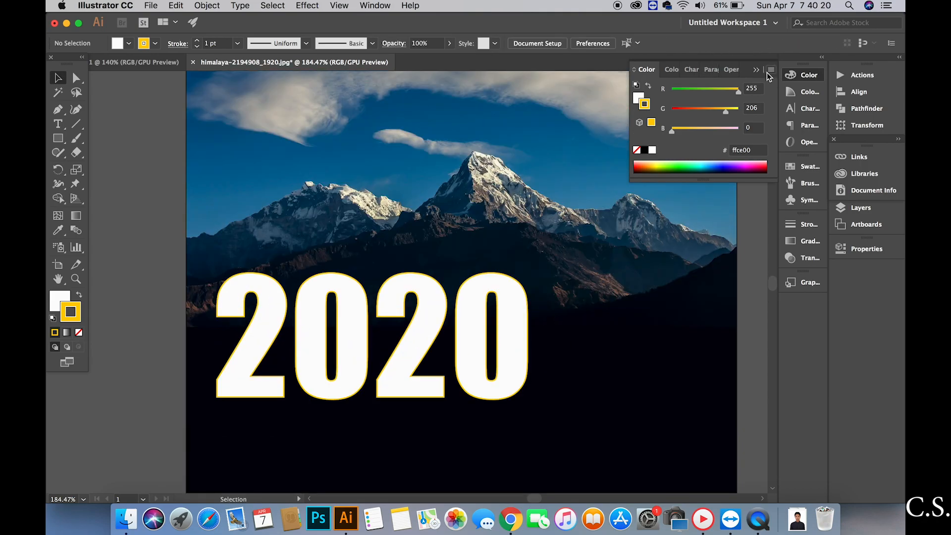
# Convert the "2020" text to outlines and ungroup it into separate digits.
pyautogui.click(509, 350)
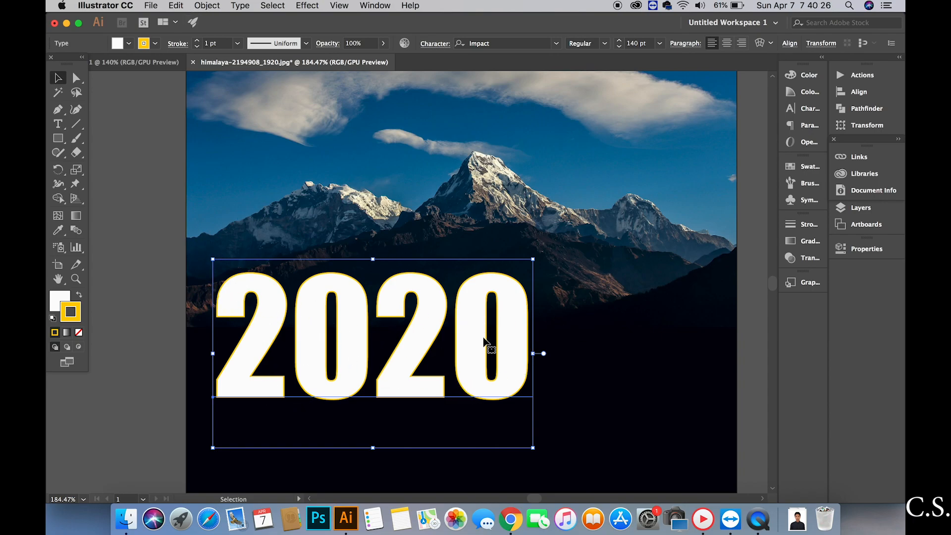
pyautogui.click(241, 5)
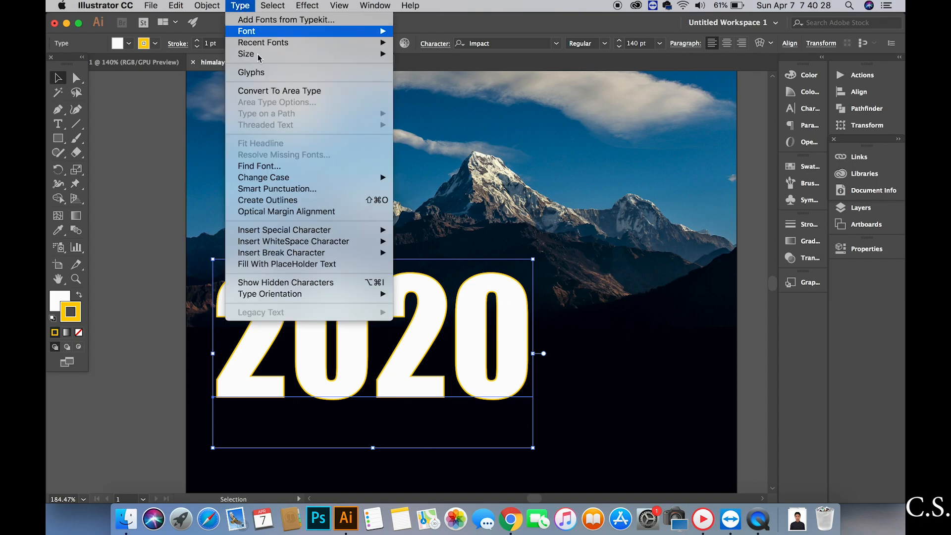
pyautogui.click(292, 200)
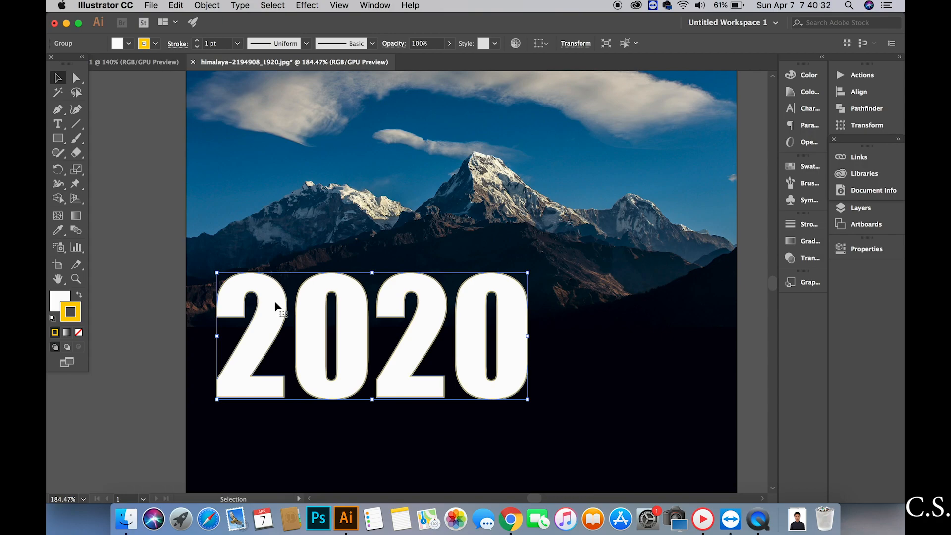
pyautogui.rightClick(275, 300)
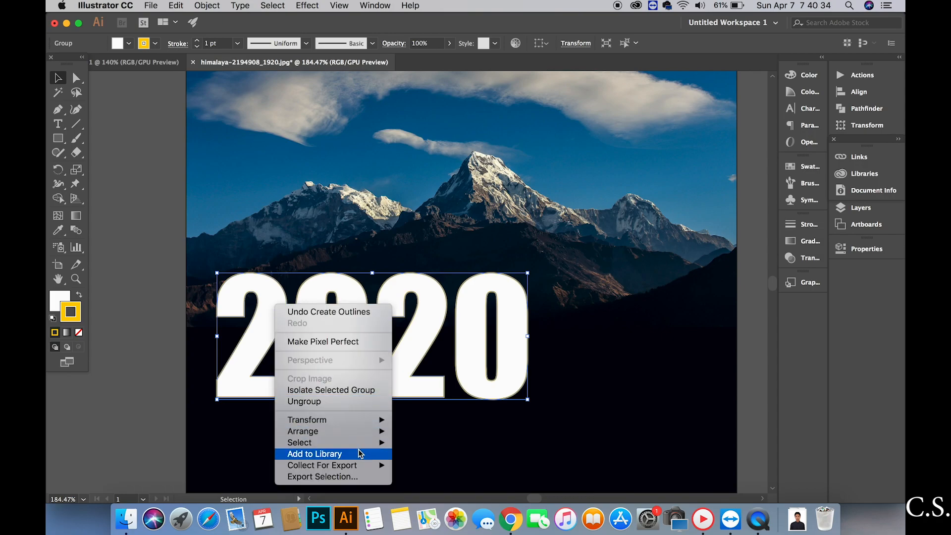
pyautogui.click(335, 402)
pyautogui.click(579, 363)
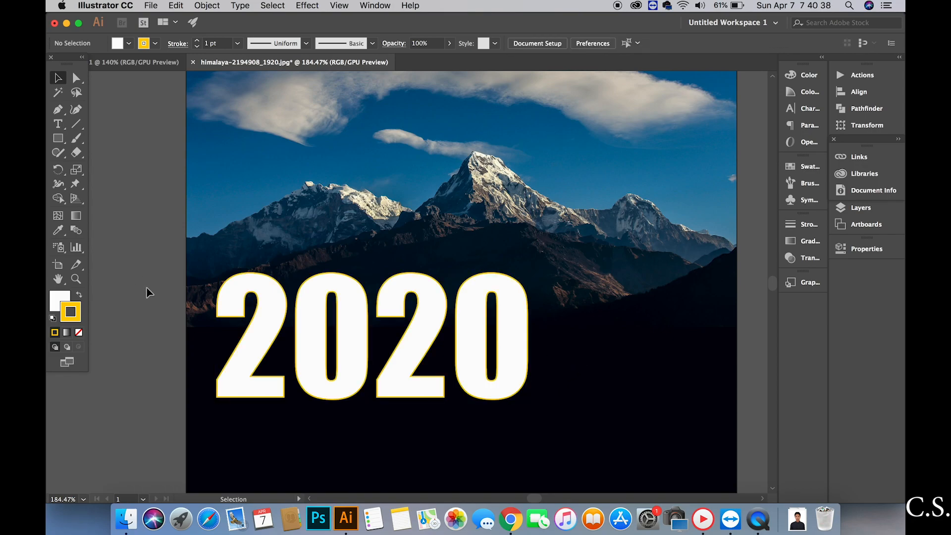
# Select the first "2" and switch to the Draw Inside mode for it.
pyautogui.click(272, 325)
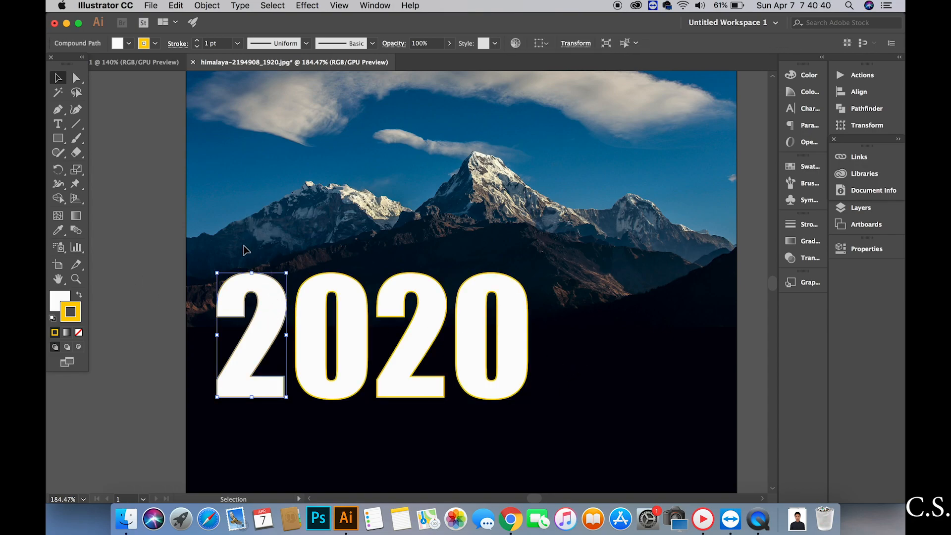
pyautogui.scroll(-1, 222, 334)
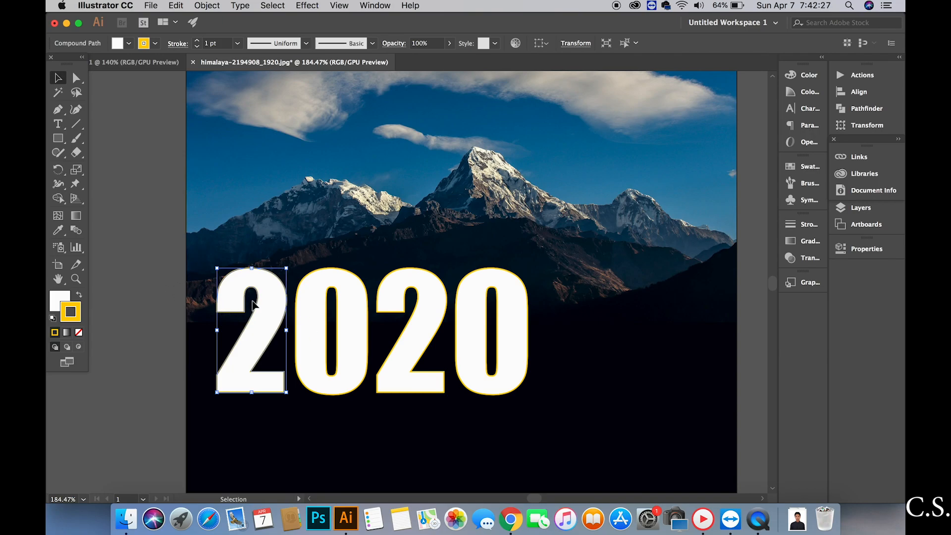
pyautogui.click(79, 346)
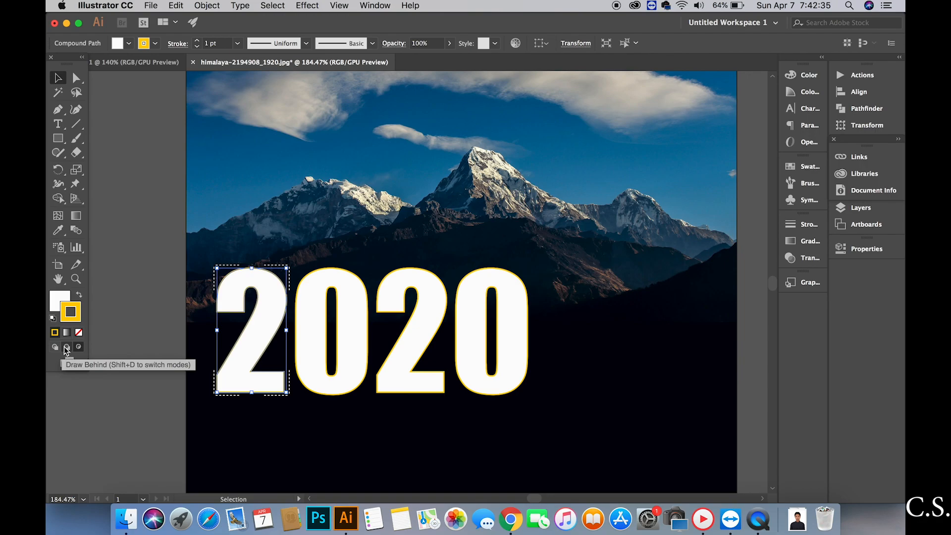
pyautogui.click(55, 346)
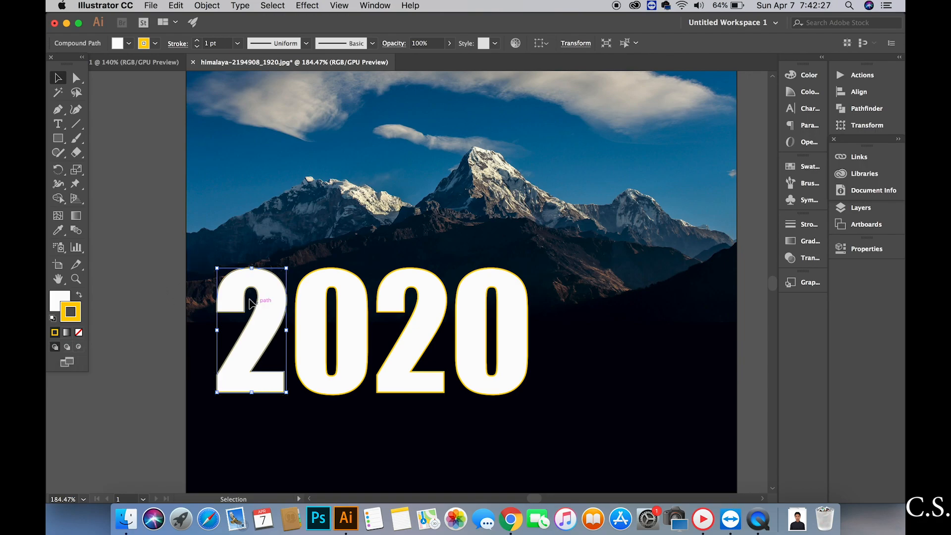
pyautogui.click(79, 347)
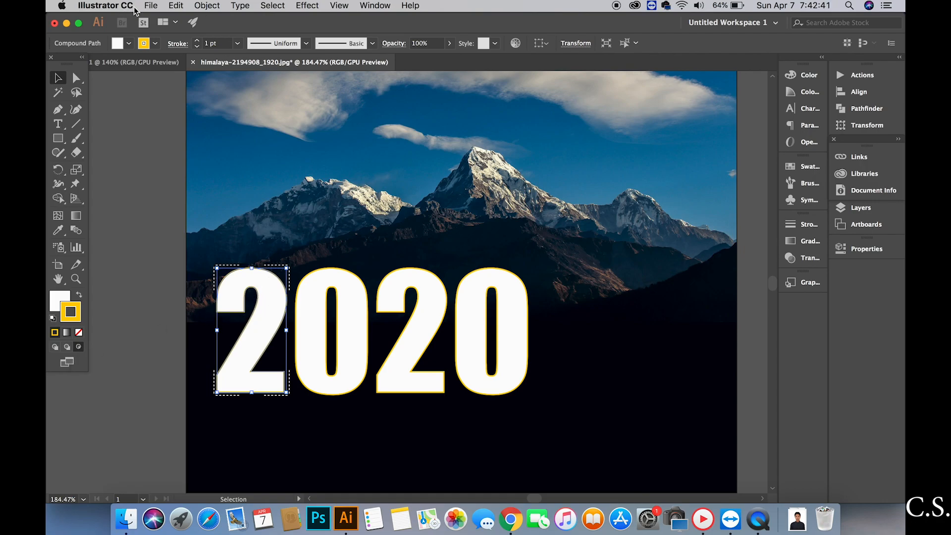
# Place the linked photo kathmandu-230263_1920.jpg inside the first "2", scaled to slightly more than the digit's height.
pyautogui.click(156, 7)
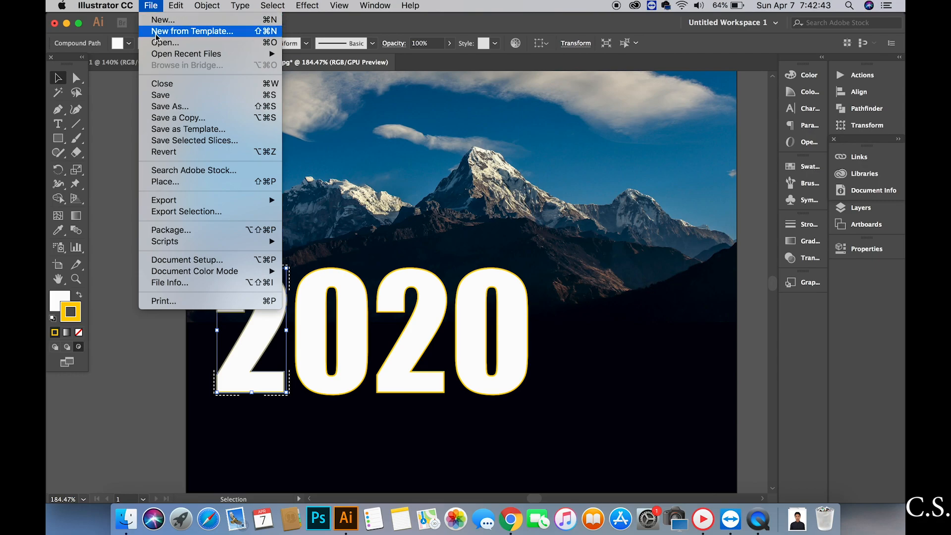
pyautogui.click(175, 182)
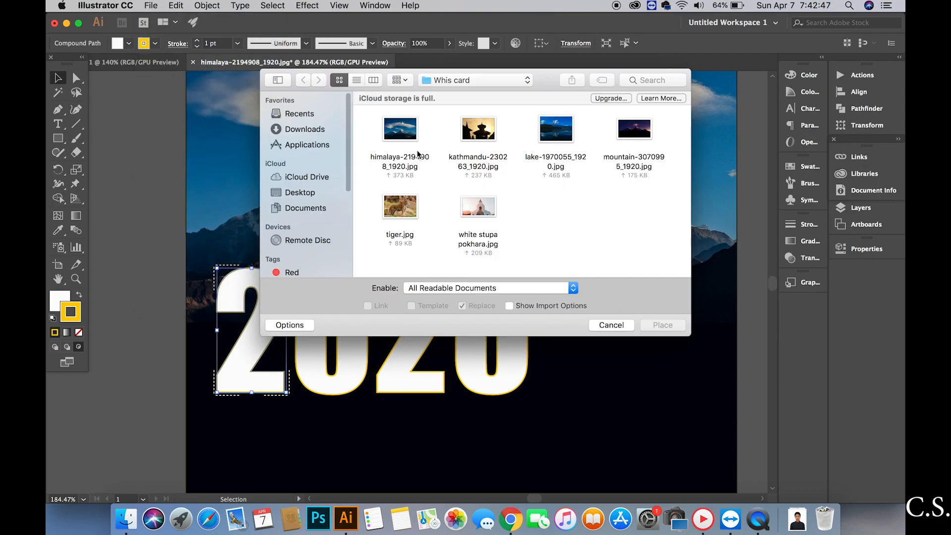
pyautogui.click(490, 132)
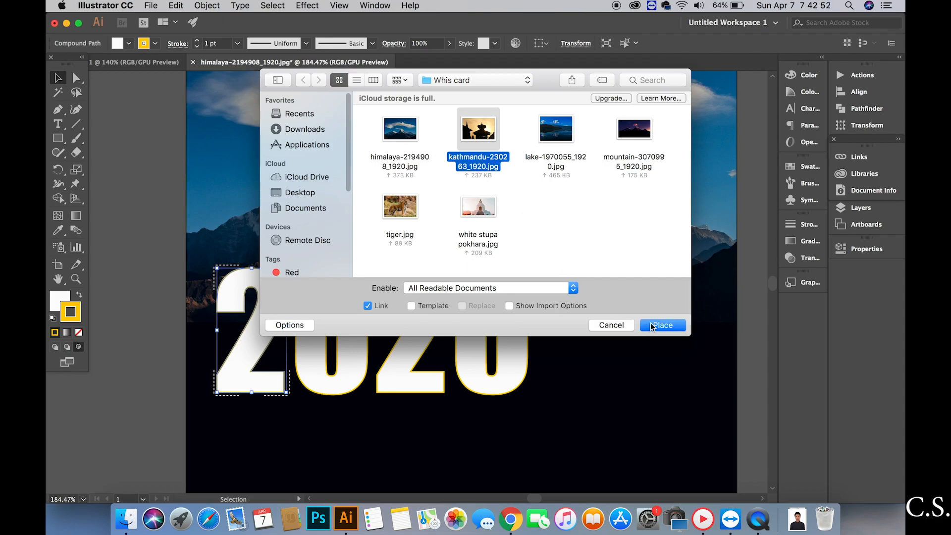
pyautogui.click(662, 325)
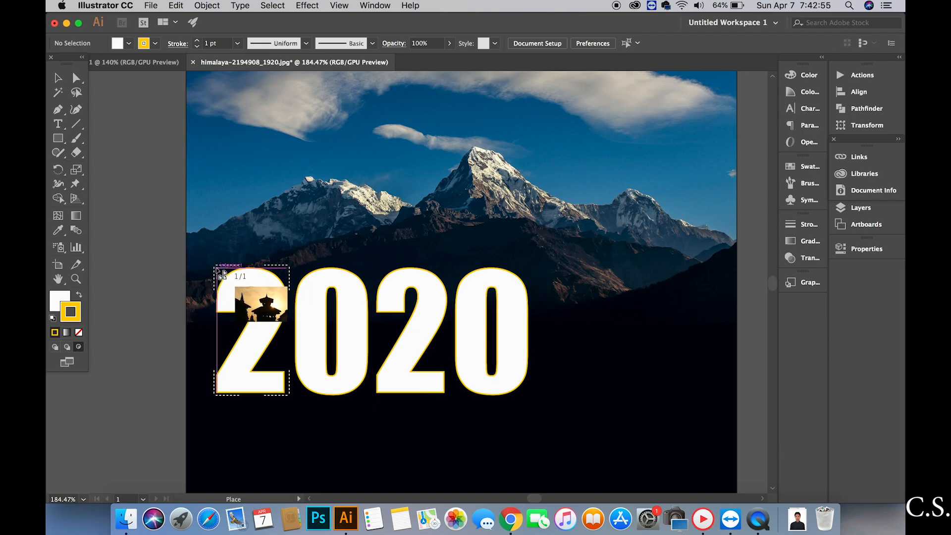
pyautogui.moveTo(218, 272); pyautogui.dragTo(412, 398)
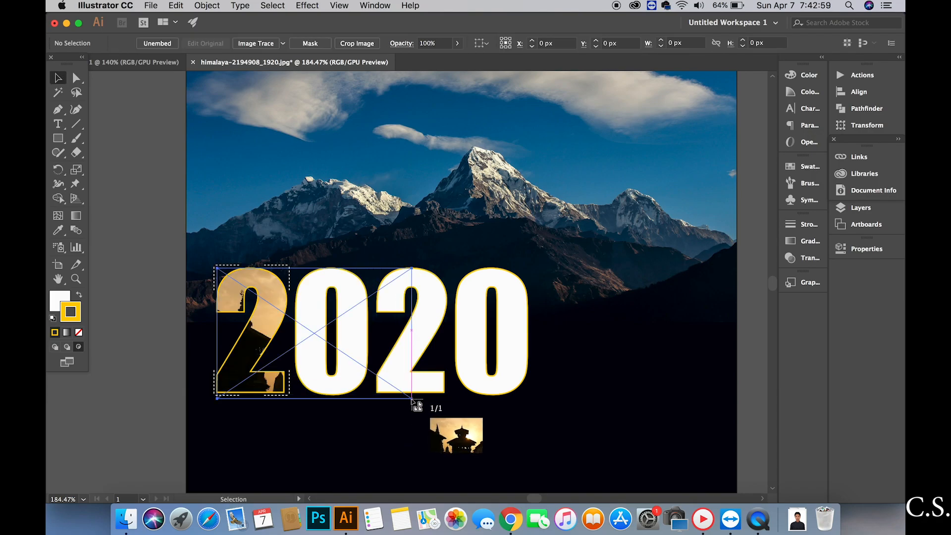
# Isolate the first "2" clip group and shift its photo left so the temple silhouette falls within the digit.
pyautogui.click(301, 330)
pyautogui.click(266, 317)
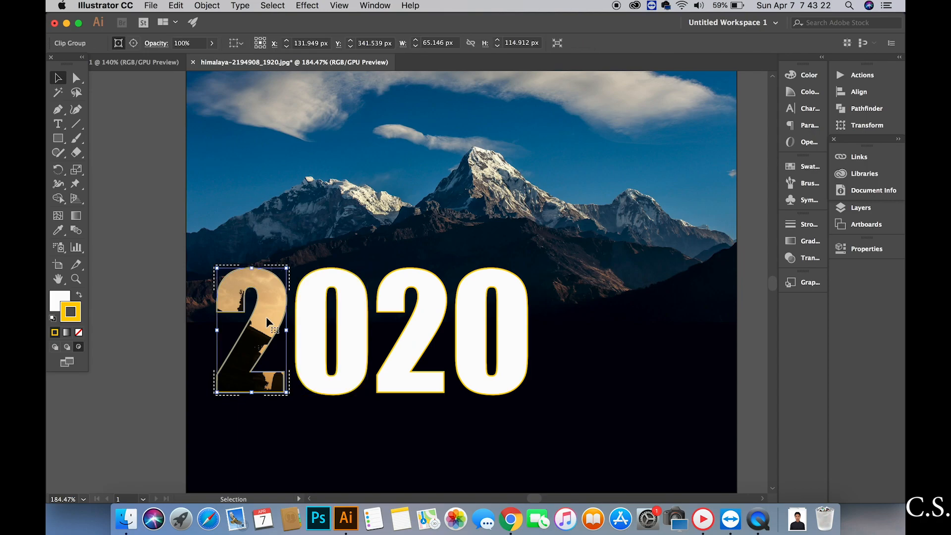
pyautogui.doubleClick(265, 318)
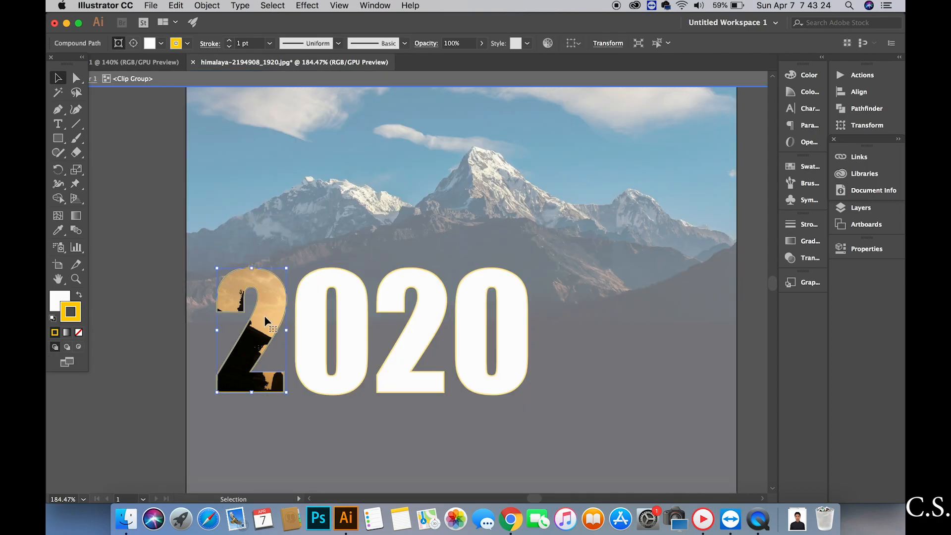
pyautogui.click(166, 293)
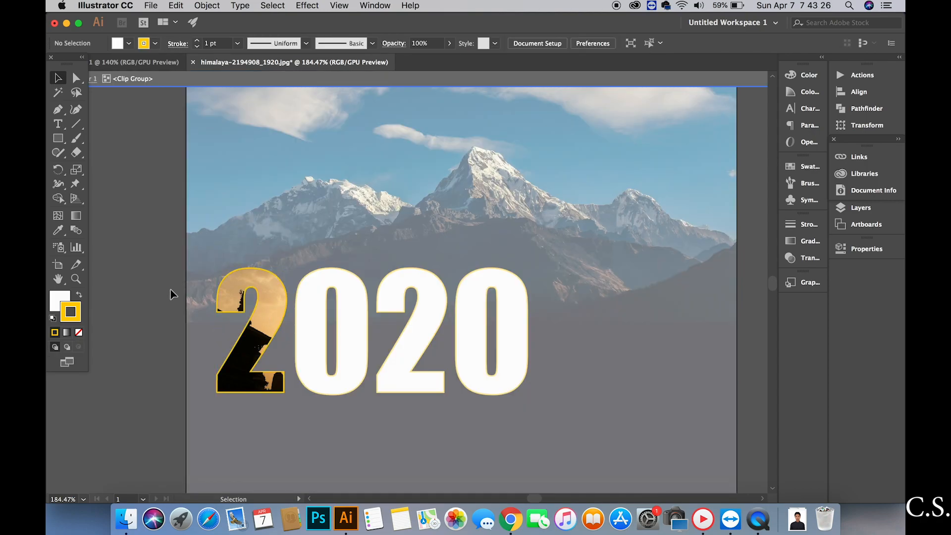
pyautogui.click(266, 321)
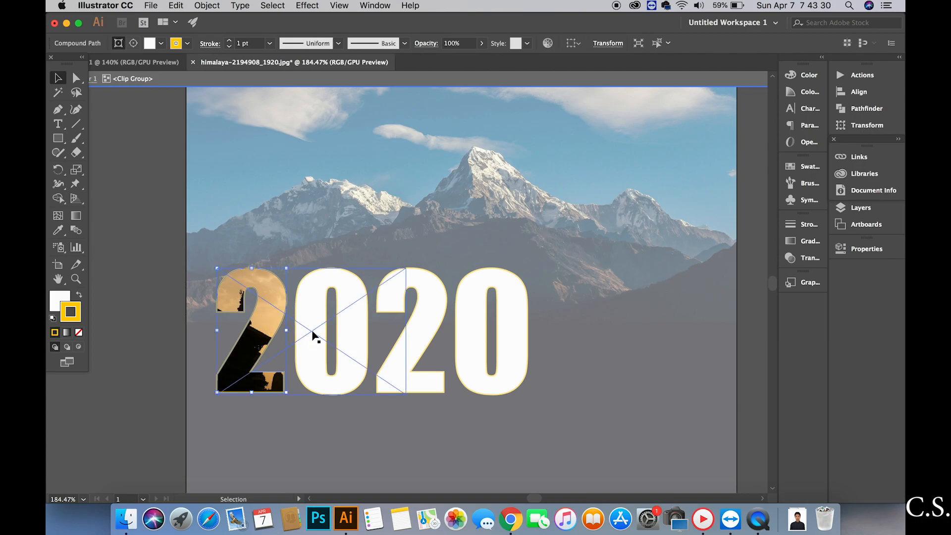
pyautogui.moveTo(313, 336); pyautogui.dragTo(253, 334)
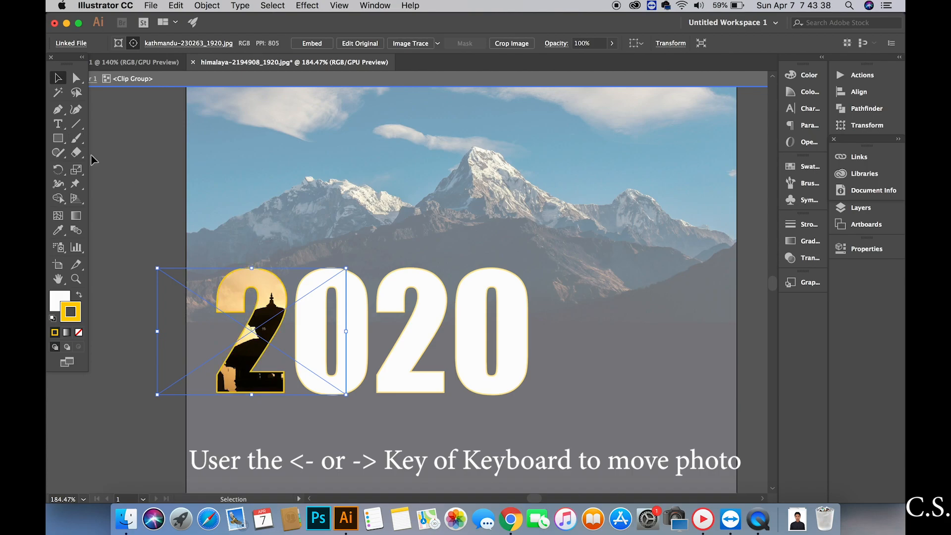
pyautogui.click(155, 169)
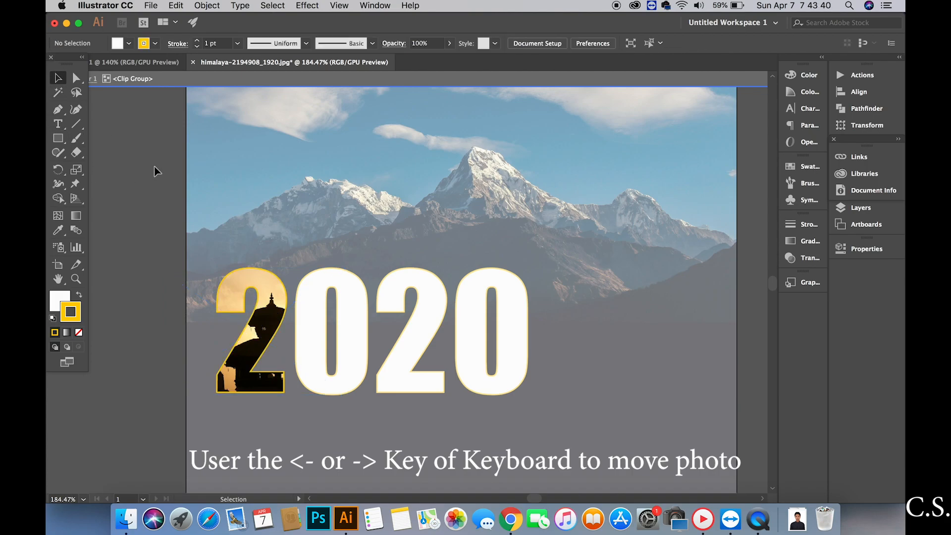
# Place tiger.jpg inside the first "0" using Draw Inside, and shift the photo left so the tiger's head falls within the digit.
pyautogui.click(345, 312)
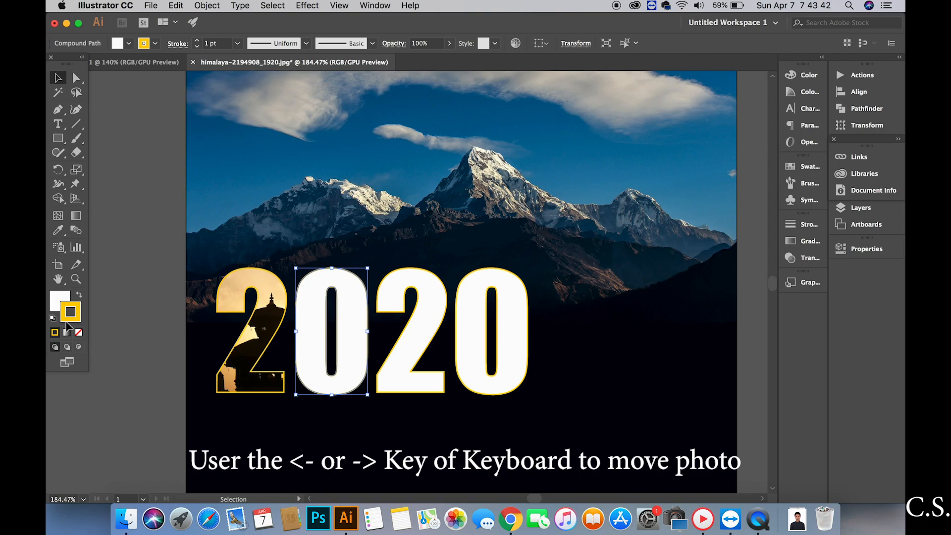
pyautogui.click(79, 347)
pyautogui.click(152, 5)
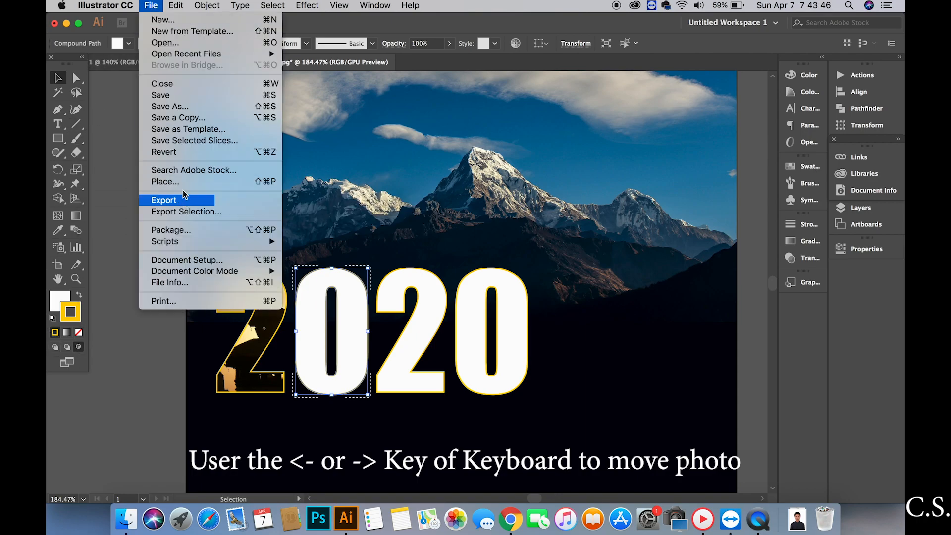
pyautogui.click(180, 184)
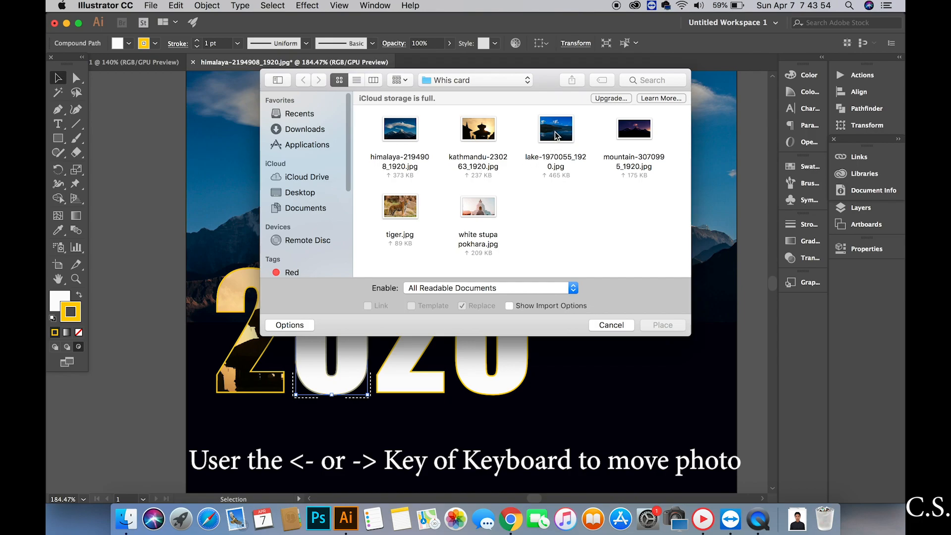
pyautogui.click(407, 214)
pyautogui.click(663, 325)
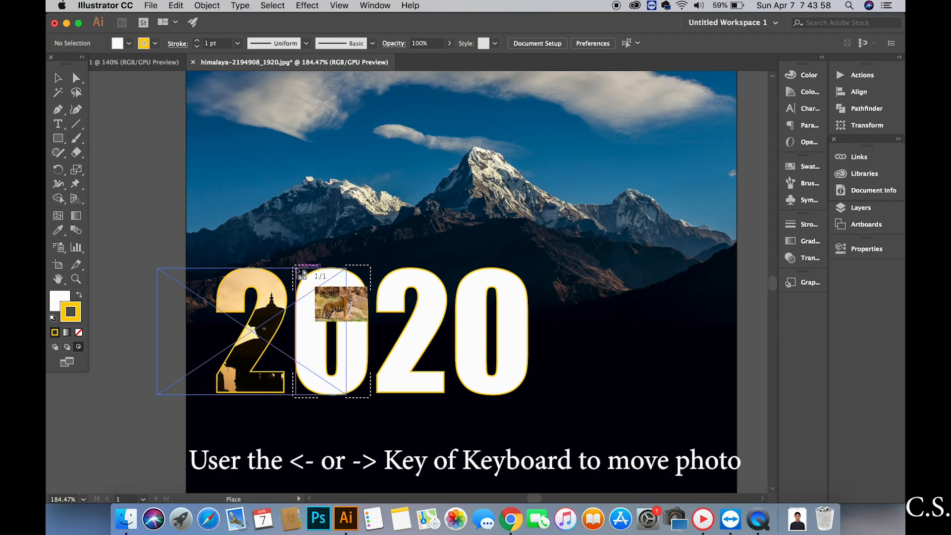
pyautogui.moveTo(296, 269); pyautogui.dragTo(527, 395)
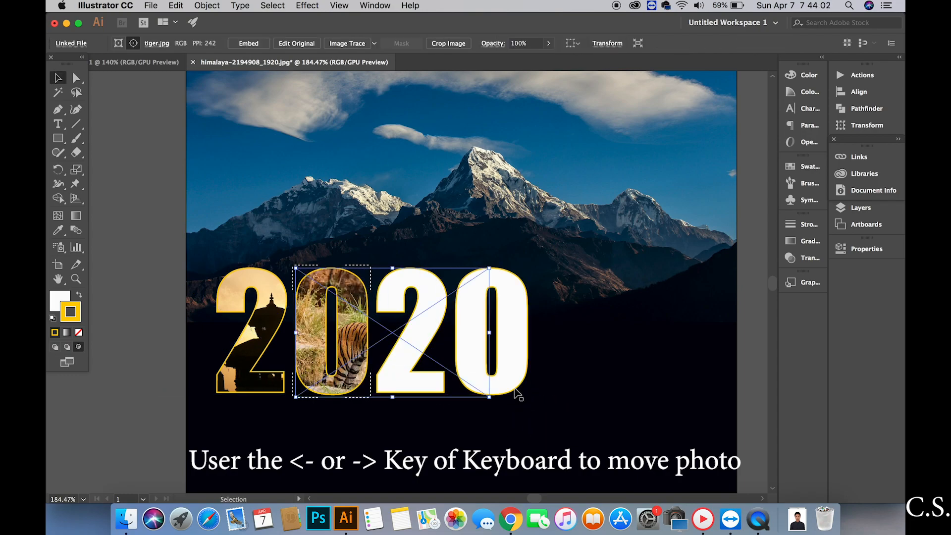
pyautogui.moveTo(393, 338); pyautogui.dragTo(315, 338)
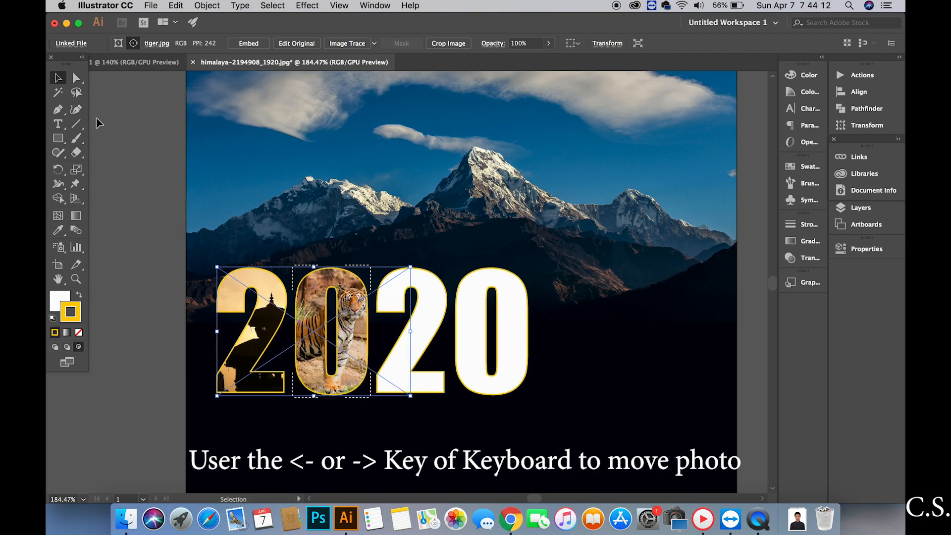
# Place white stupa pokhara.jpg inside the second "2" using Draw Inside, scaled to slightly more than the digit's height.
pyautogui.click(115, 124)
pyautogui.click(424, 272)
pyautogui.click(78, 347)
pyautogui.click(151, 5)
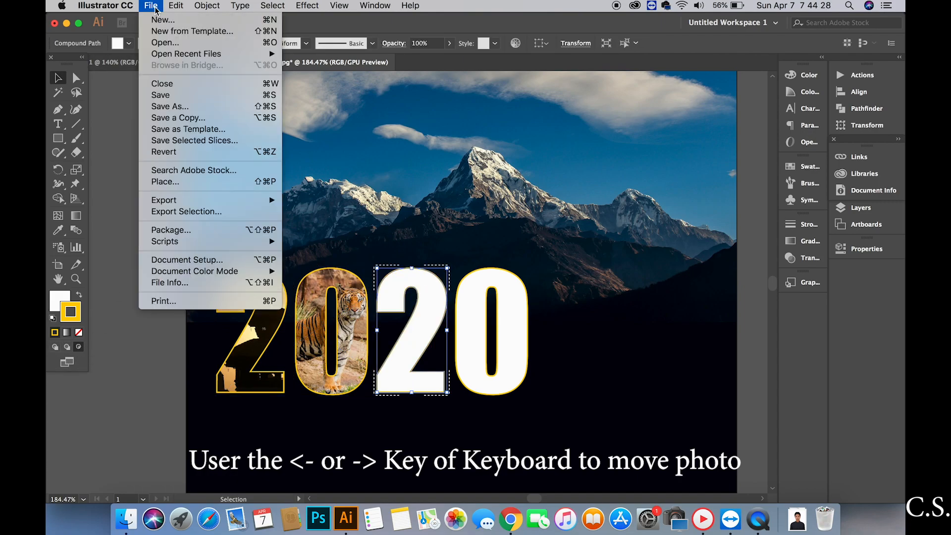
pyautogui.click(166, 181)
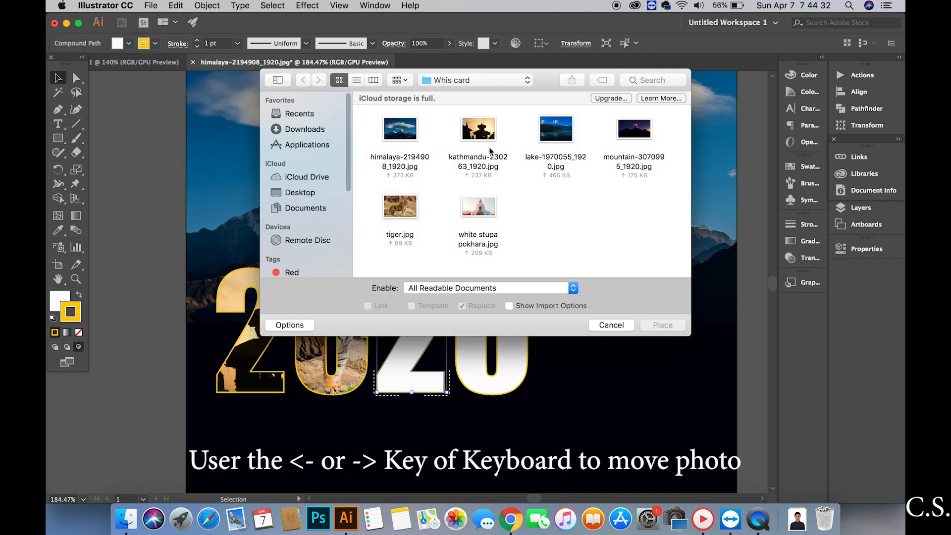
pyautogui.click(478, 206)
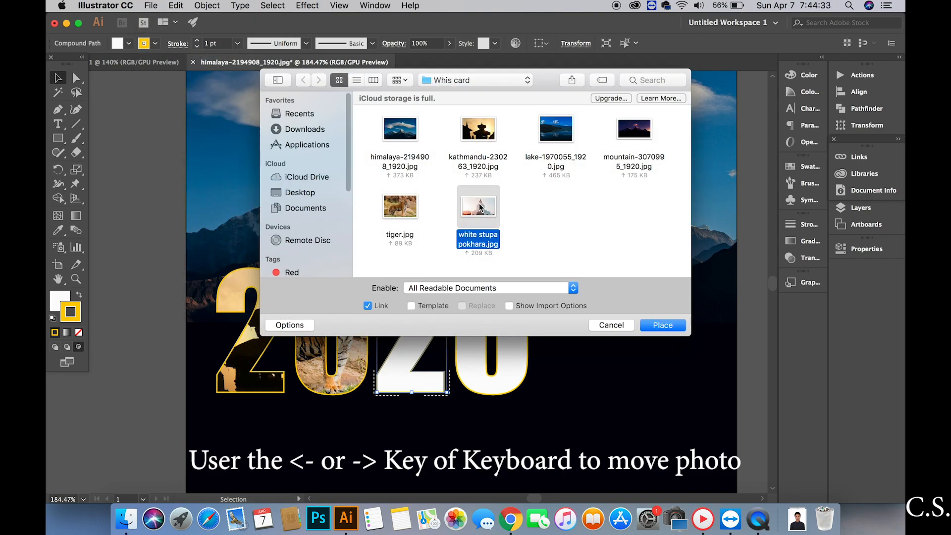
pyautogui.click(663, 325)
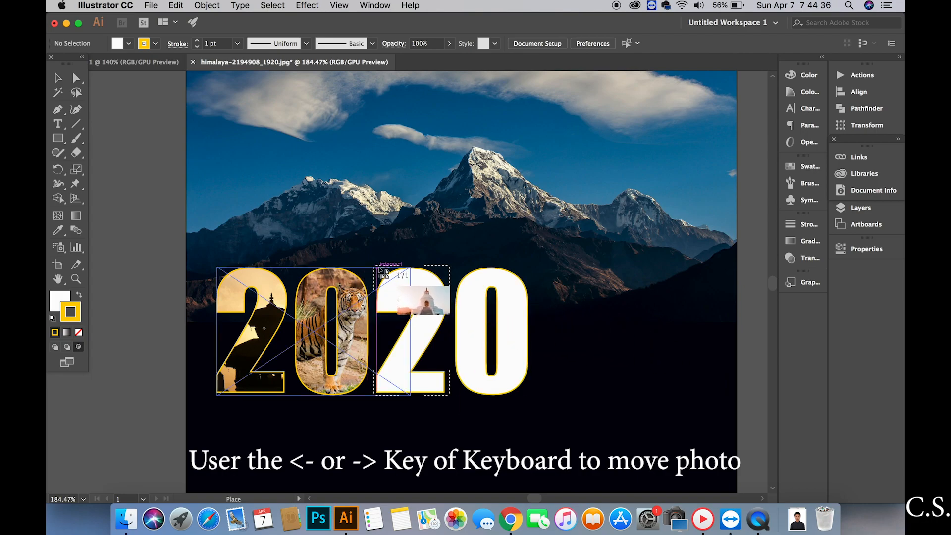
pyautogui.moveTo(570, 363); pyautogui.dragTo(658, 376)
pyautogui.moveTo(577, 377); pyautogui.dragTo(622, 402)
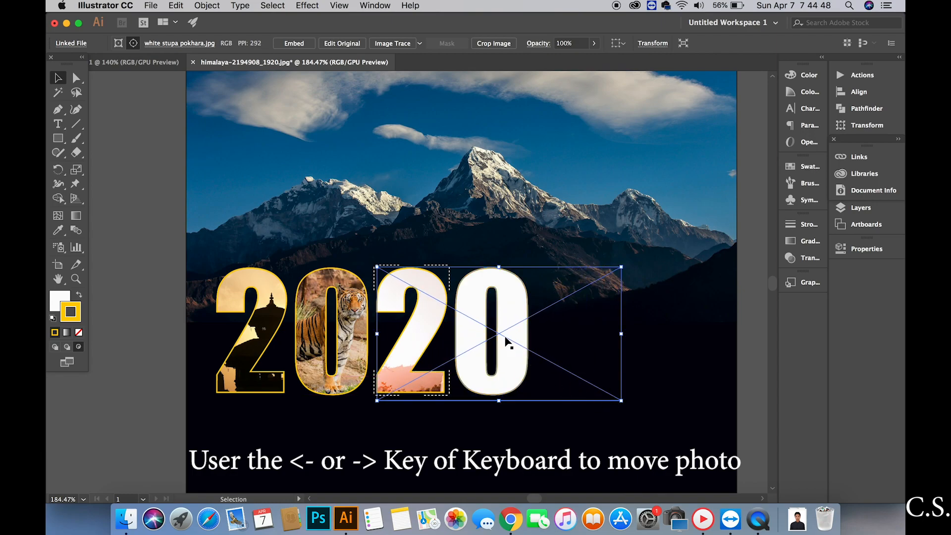
# Isolate the second "2" clip group and shift its photo left so the stupa falls within the digit.
pyautogui.moveTo(499, 334); pyautogui.dragTo(478, 332)
pyautogui.press('super+z')
pyautogui.doubleClick(435, 317)
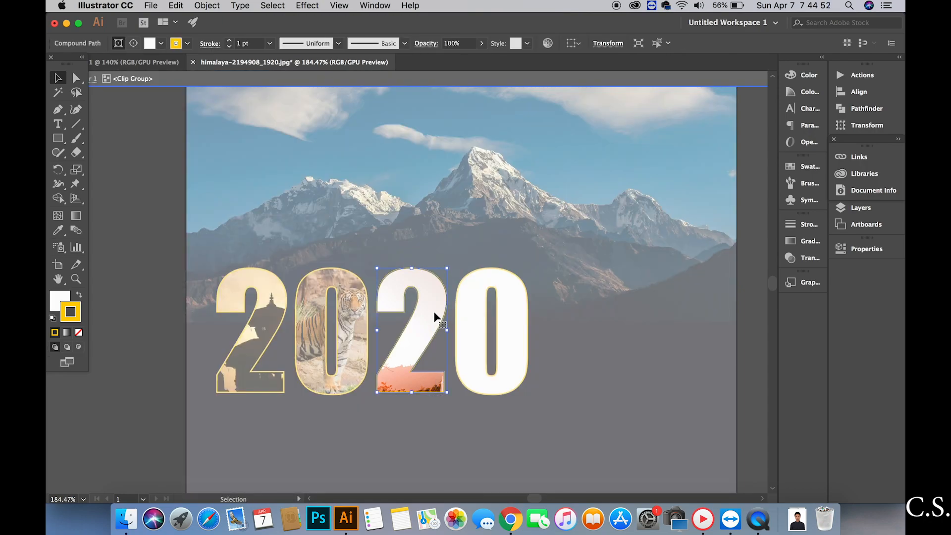
pyautogui.doubleClick(431, 311)
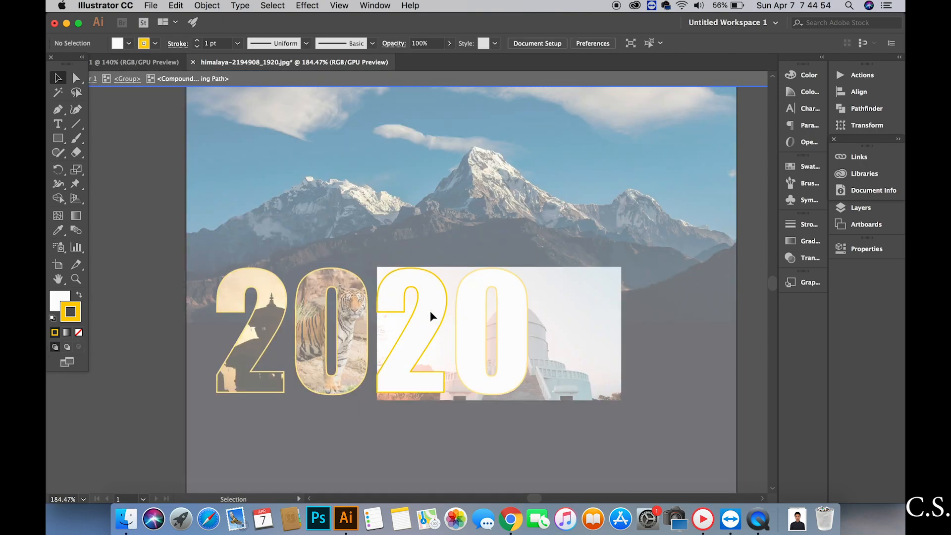
pyautogui.click(492, 346)
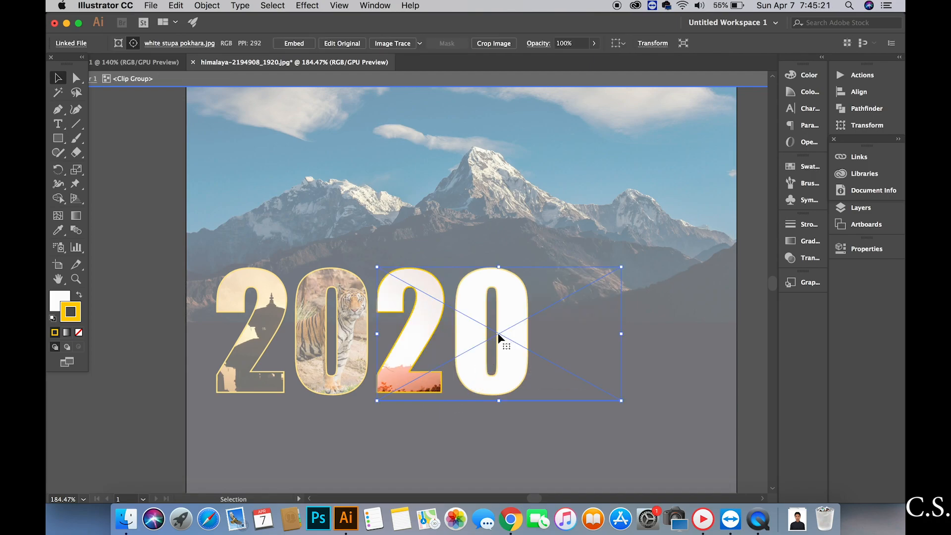
pyautogui.moveTo(498, 333); pyautogui.dragTo(410, 338)
pyautogui.click(433, 429)
pyautogui.doubleClick(433, 428)
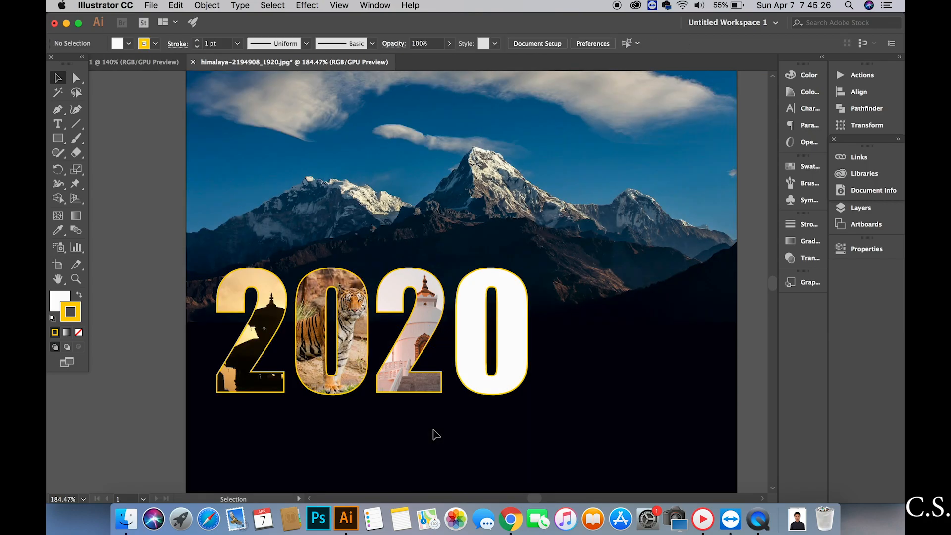
# Place lake-1970055_1920.jpg inside the last "0" using Draw Inside, scaled slightly taller than the digit and centred on it.
pyautogui.click(464, 307)
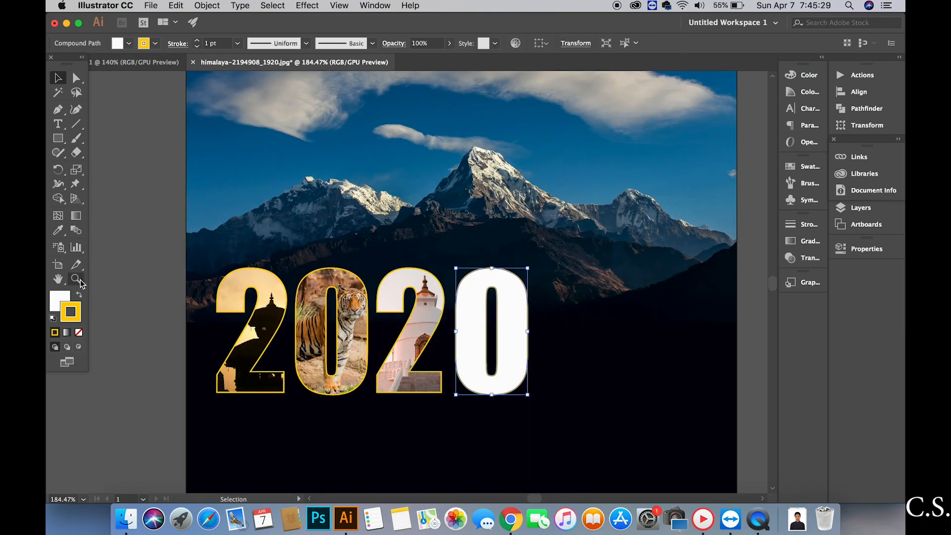
pyautogui.click(80, 347)
pyautogui.click(150, 5)
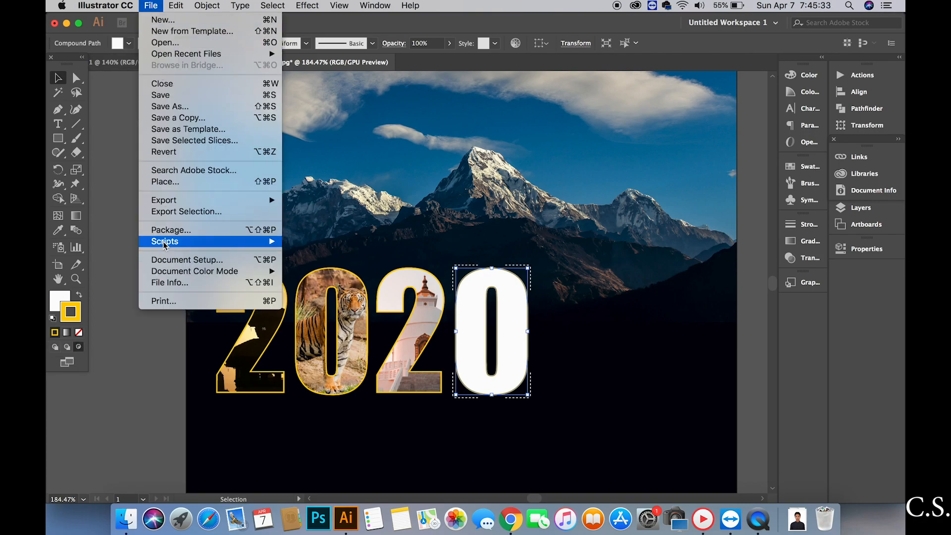
pyautogui.click(164, 181)
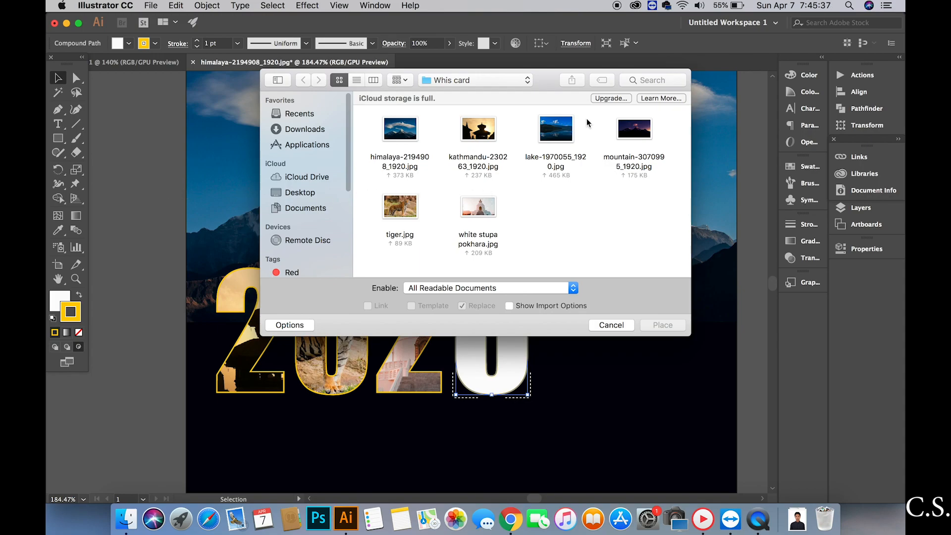
pyautogui.click(568, 131)
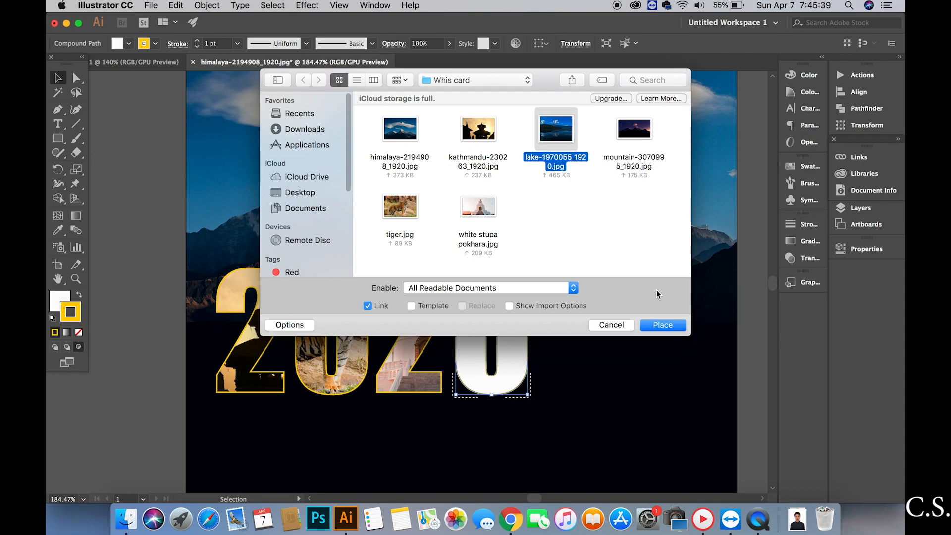
pyautogui.click(660, 328)
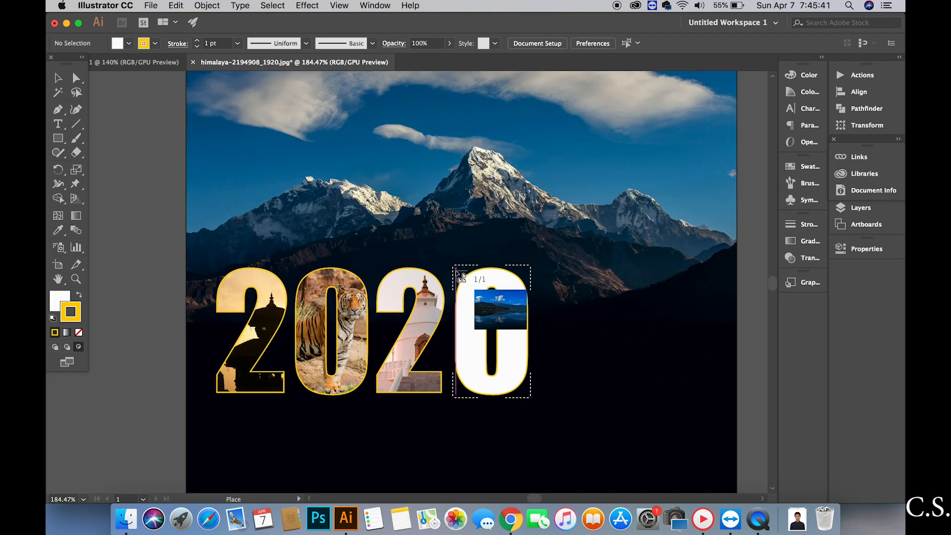
pyautogui.moveTo(457, 268); pyautogui.dragTo(692, 396)
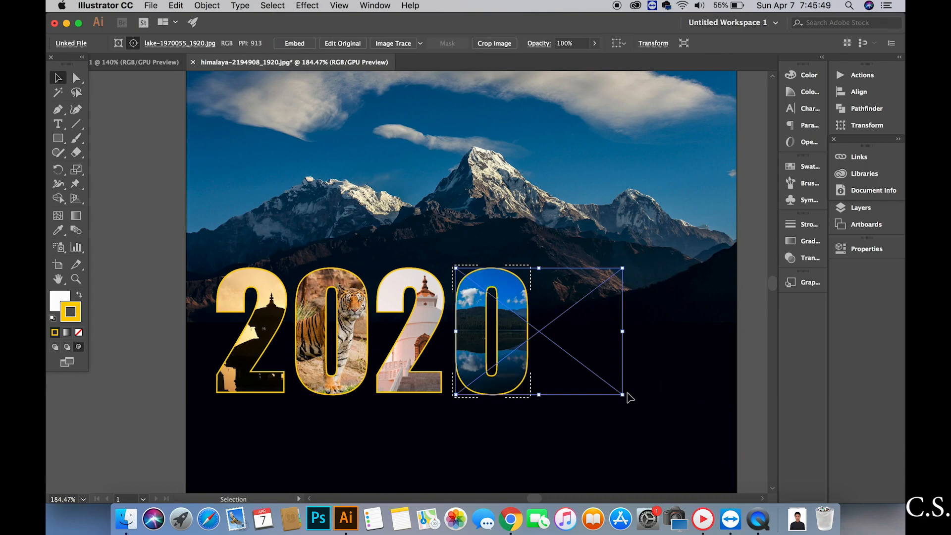
pyautogui.moveTo(622, 395); pyautogui.dragTo(632, 401)
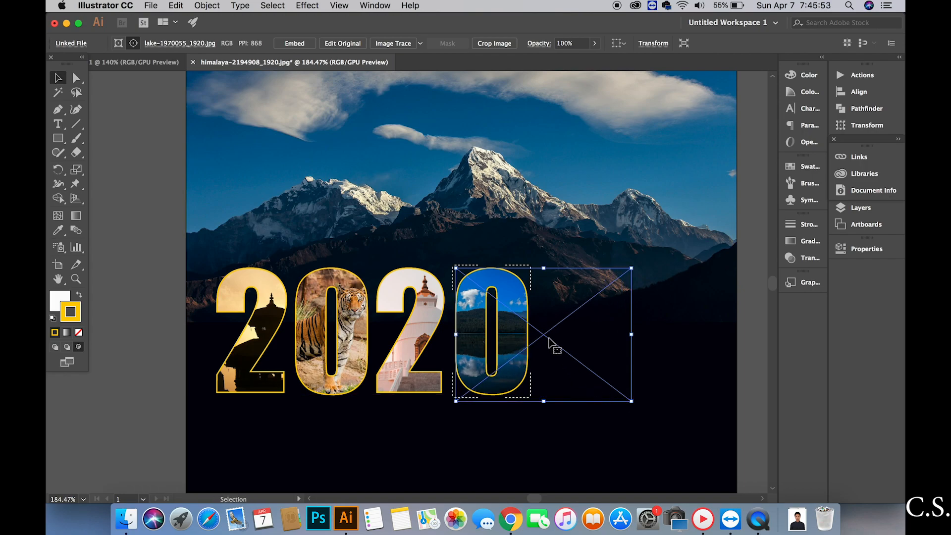
pyautogui.moveTo(545, 338); pyautogui.dragTo(495, 337)
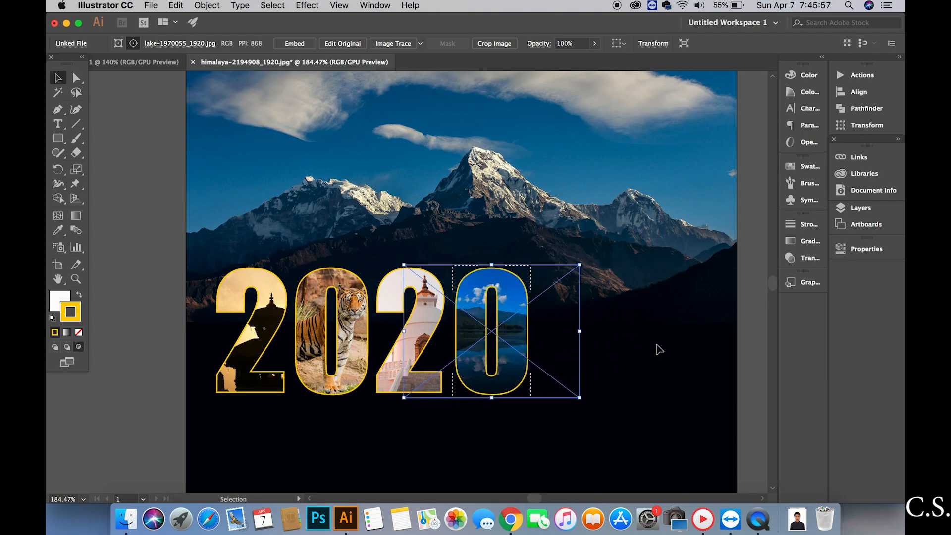
pyautogui.click(659, 348)
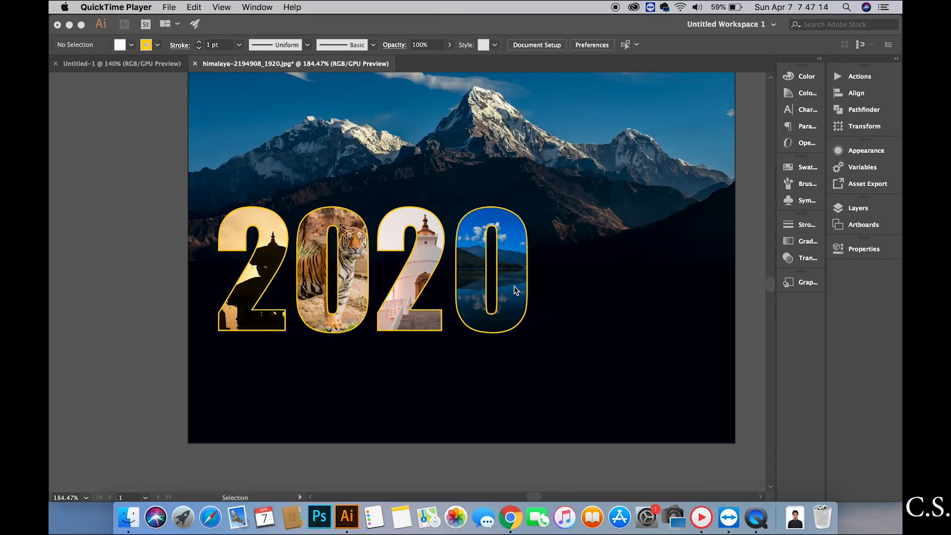
# Add a text object just below the first "2" and set its font size to 40 pt.
pyautogui.click(515, 290)
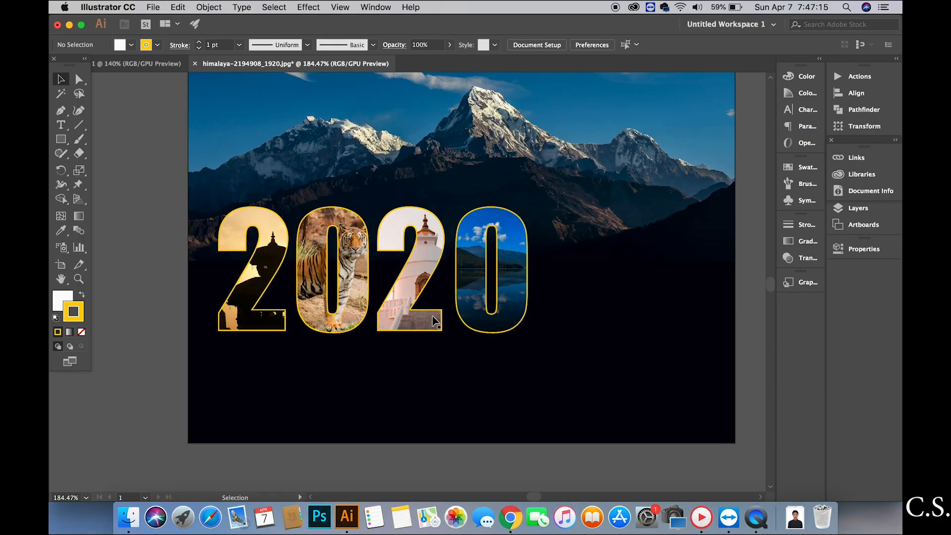
pyautogui.click(61, 125)
pyautogui.click(234, 366)
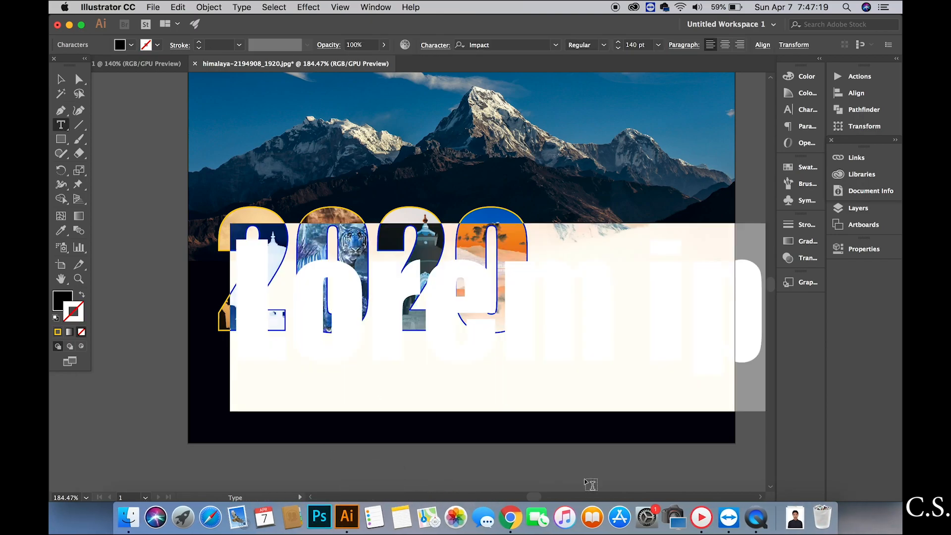
pyautogui.click(637, 44)
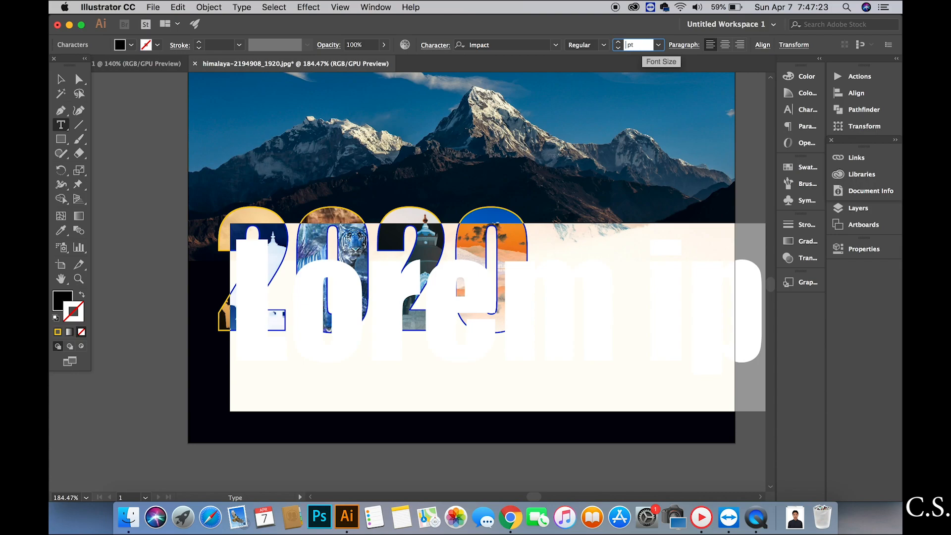
pyautogui.press('Return')
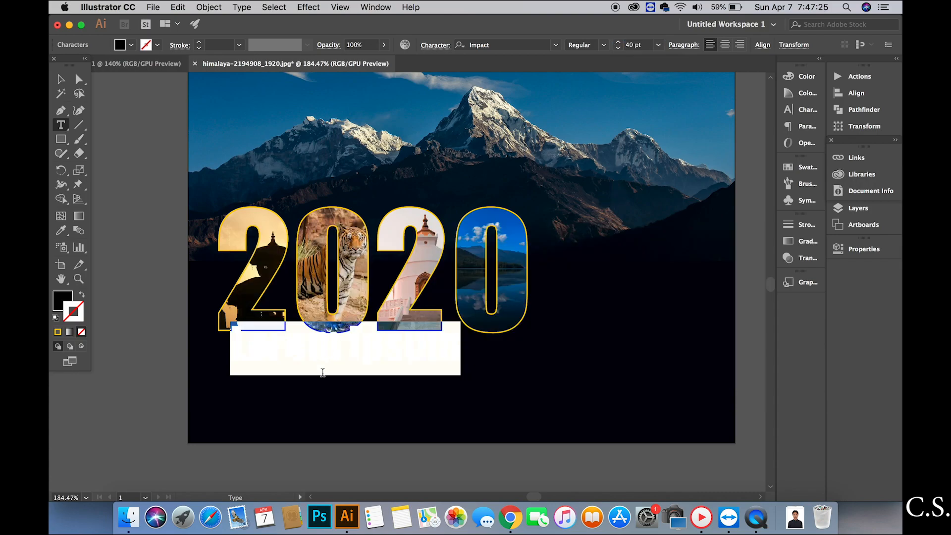
# Insert "Happy" into the placeholder text and set the fill of all its characters to near-white fffffd.
pyautogui.click(321, 358)
pyautogui.write('Happ')
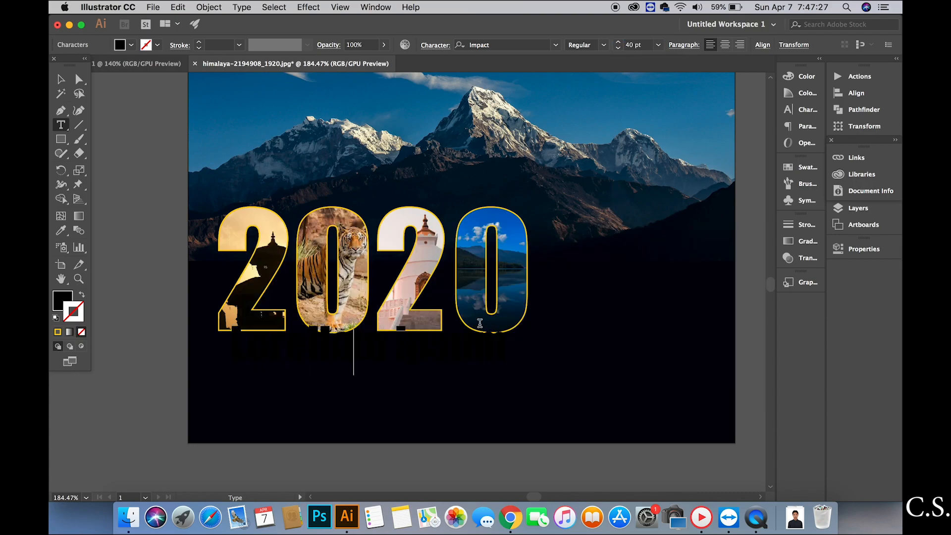
pyautogui.press('super+a')
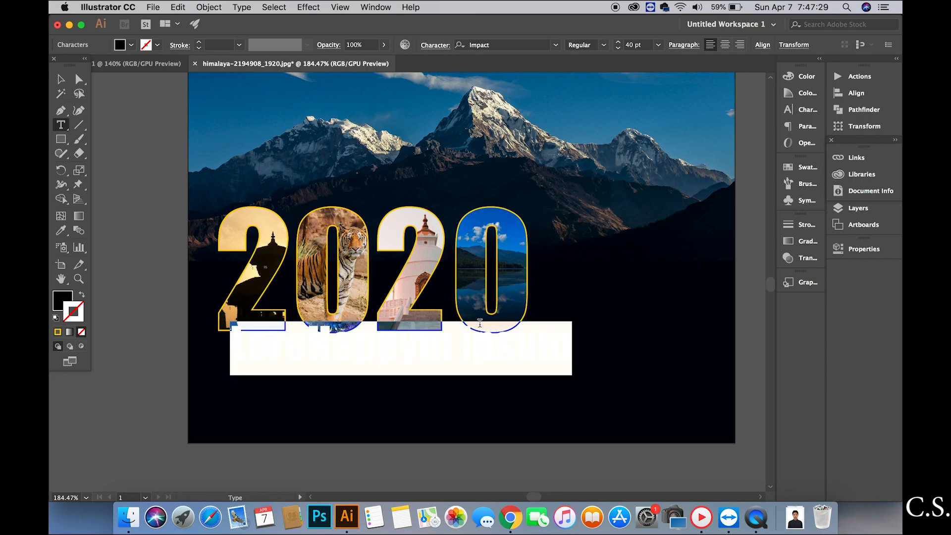
pyautogui.doubleClick(68, 300)
pyautogui.moveTo(447, 204); pyautogui.dragTo(385, 140)
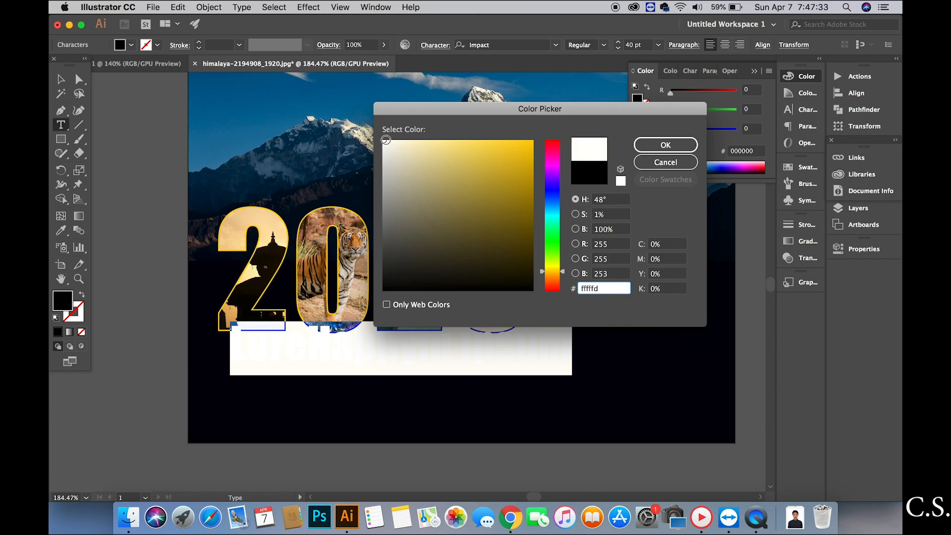
pyautogui.click(656, 144)
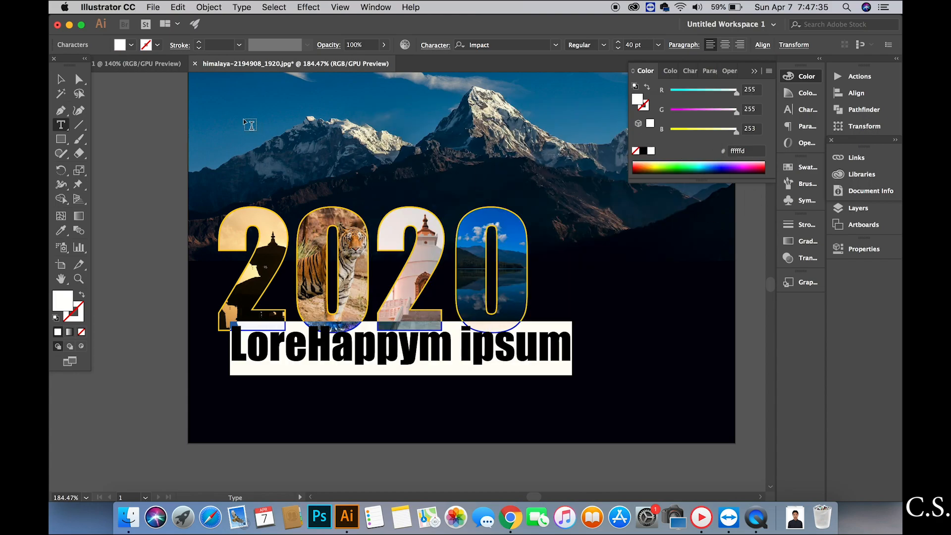
# Replace the whole placeholder text with "Happy New Year".
pyautogui.click(330, 340)
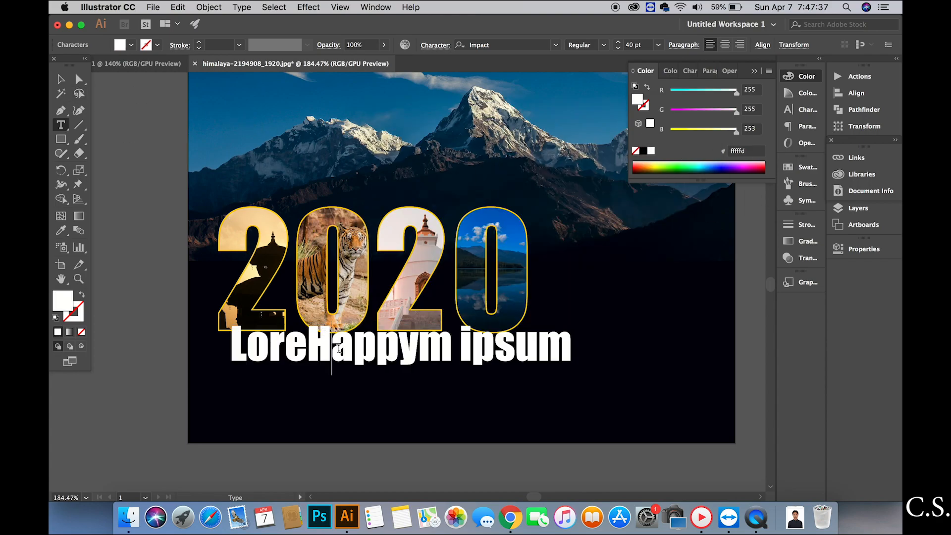
pyautogui.press('super+a')
pyautogui.press('BackSpace')
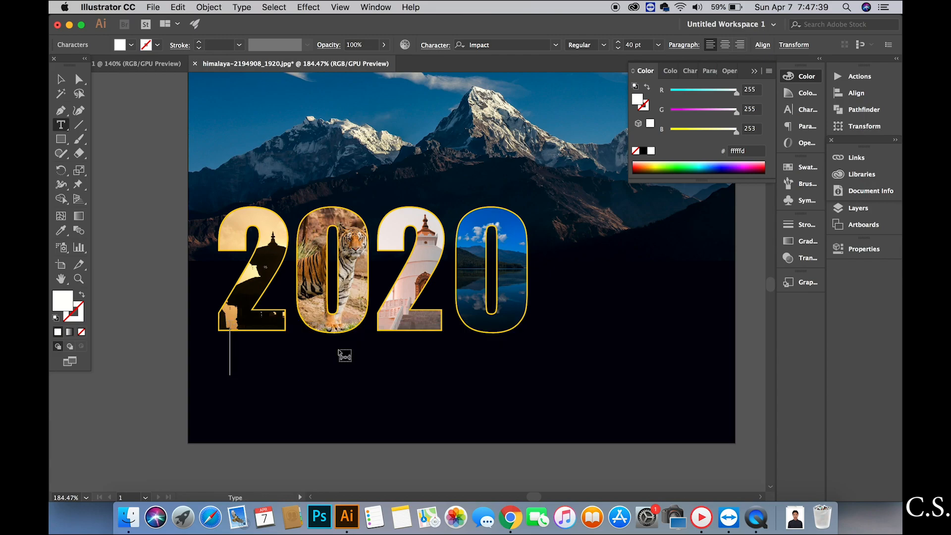
pyautogui.write('Happy ')
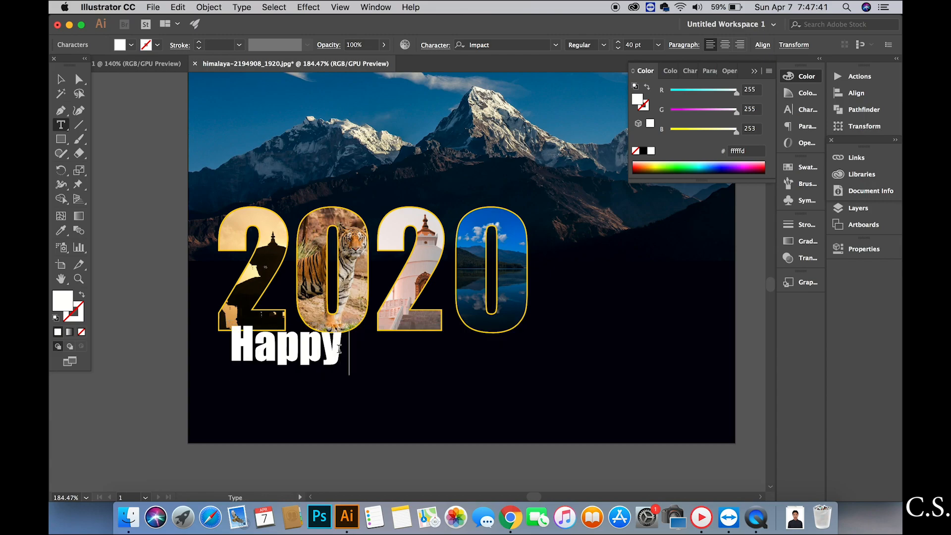
pyautogui.write('New Year')
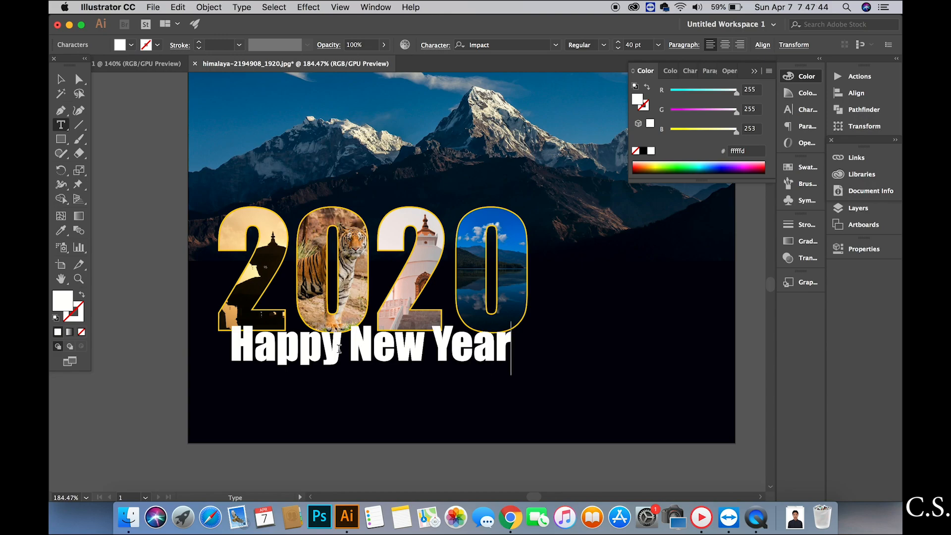
# Move "Happy New Year" beneath the digits, flush with the first "2", and scale it to the full width of "2020".
pyautogui.click(61, 78)
pyautogui.click(106, 178)
pyautogui.moveTo(325, 350); pyautogui.dragTo(313, 366)
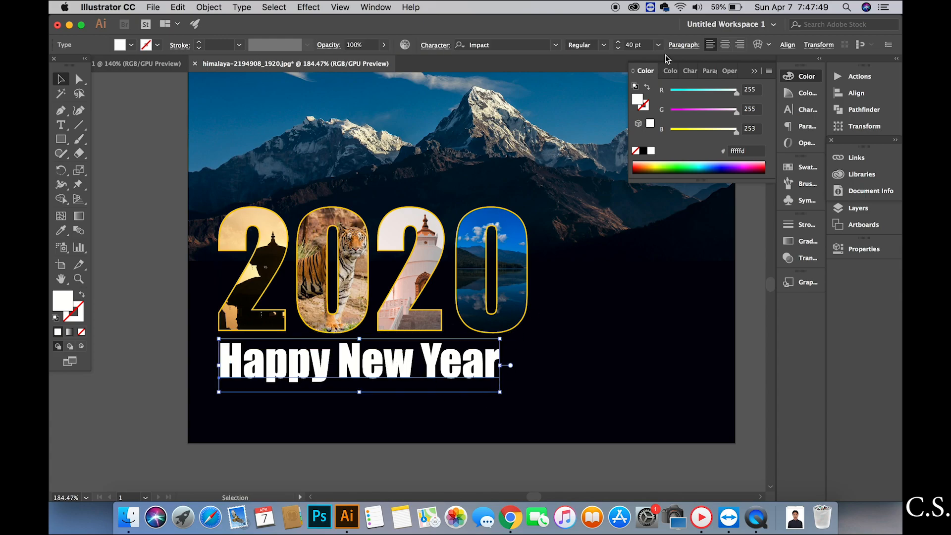
pyautogui.moveTo(501, 392); pyautogui.dragTo(528, 409)
pyautogui.click(545, 391)
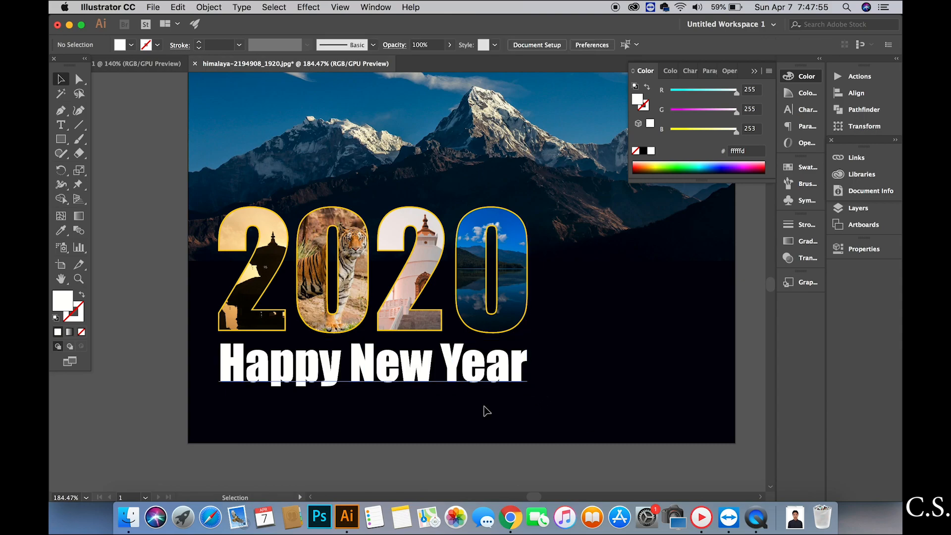
# Look over the whole card and collapse the expanded colour controls.
pyautogui.scroll(2, 581, 386)
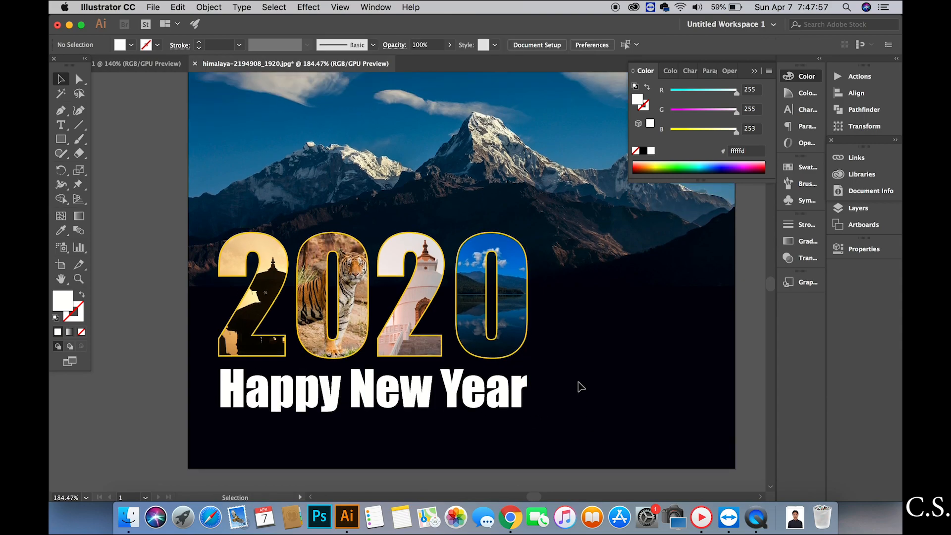
pyautogui.scroll(5, 581, 386)
pyautogui.scroll(-7, 581, 386)
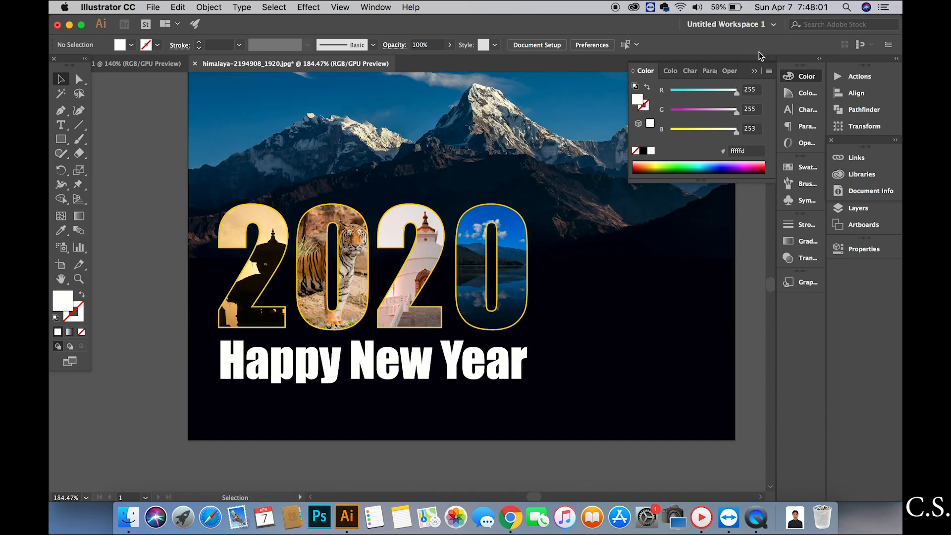
pyautogui.click(756, 73)
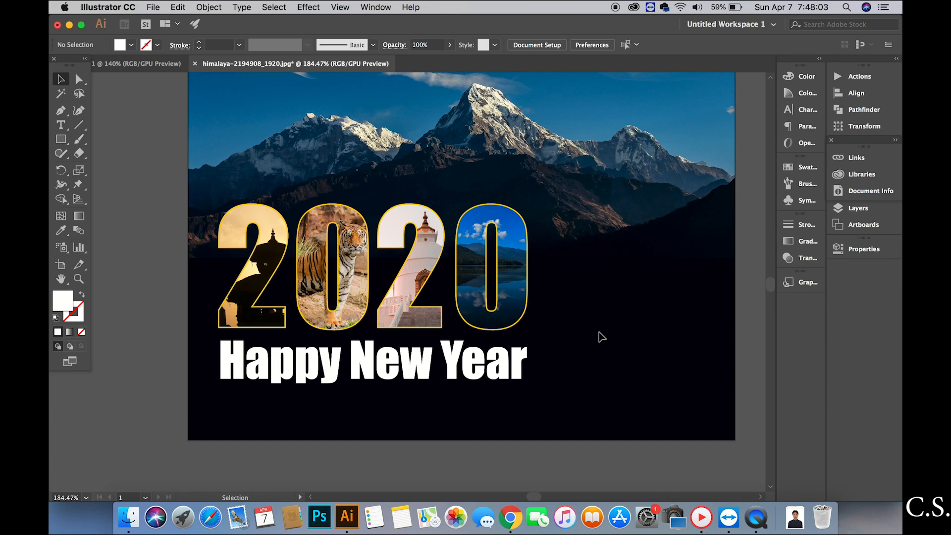
pyautogui.scroll(1, 601, 337)
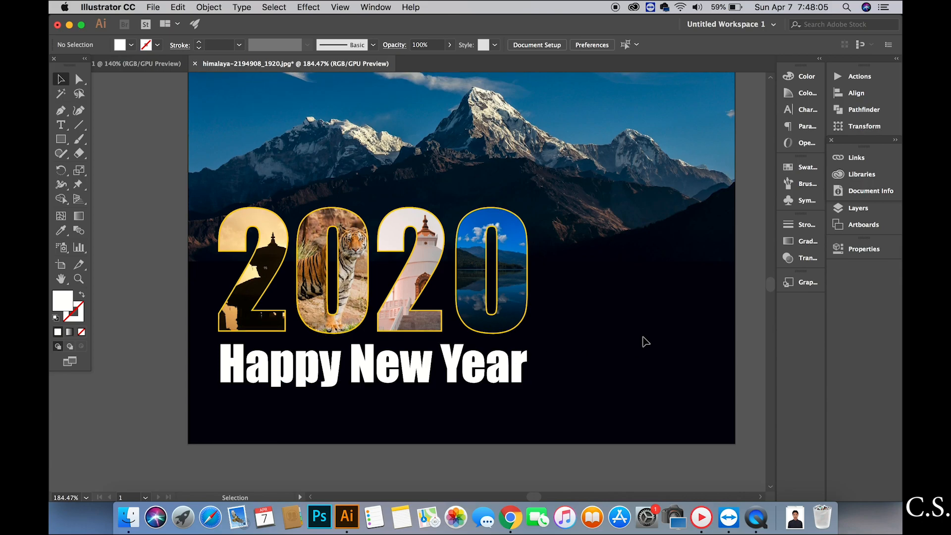
pyautogui.click(480, 358)
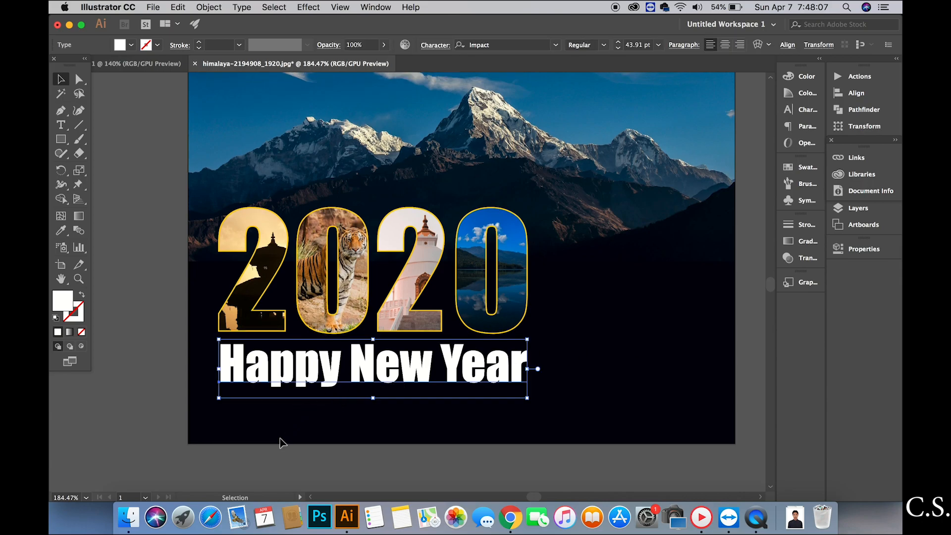
pyautogui.click(275, 460)
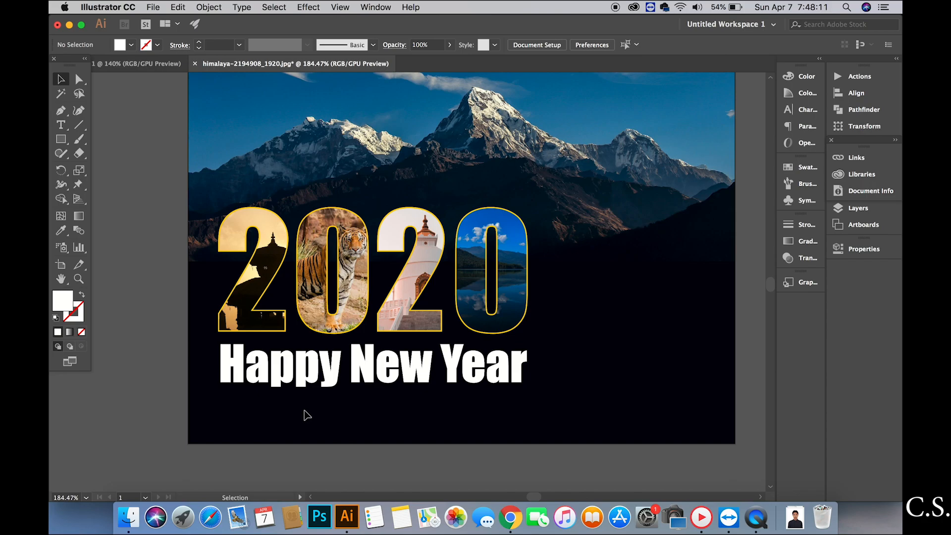
pyautogui.scroll(5, 307, 415)
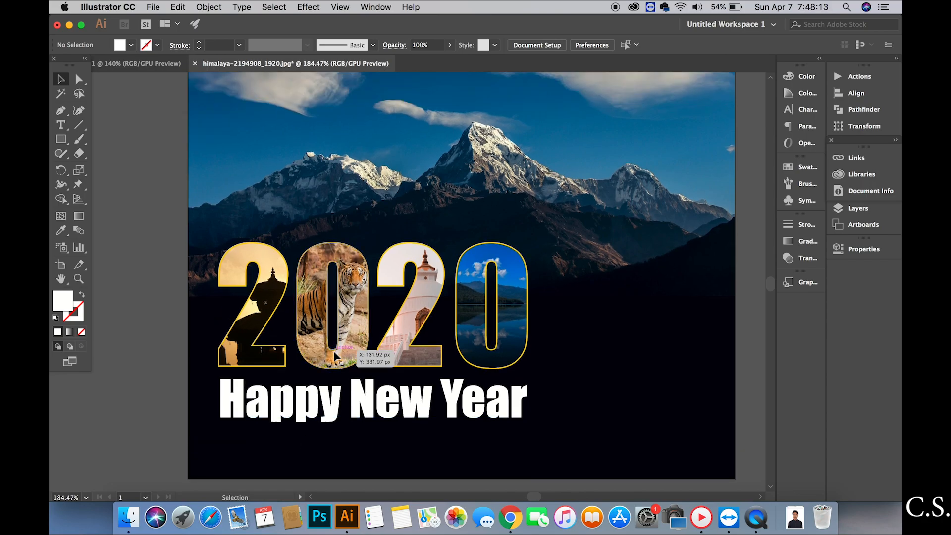
pyautogui.scroll(5, 317, 396)
pyautogui.scroll(-3, 335, 354)
pyautogui.scroll(-3, 334, 355)
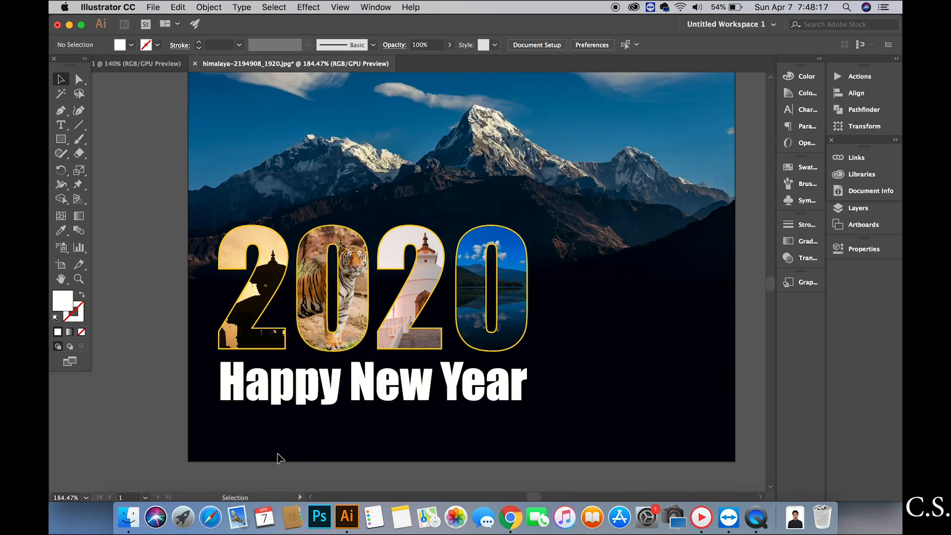
# Add a new point text beneath "Happy New Year" and set its font size to 15 pt.
pyautogui.click(61, 125)
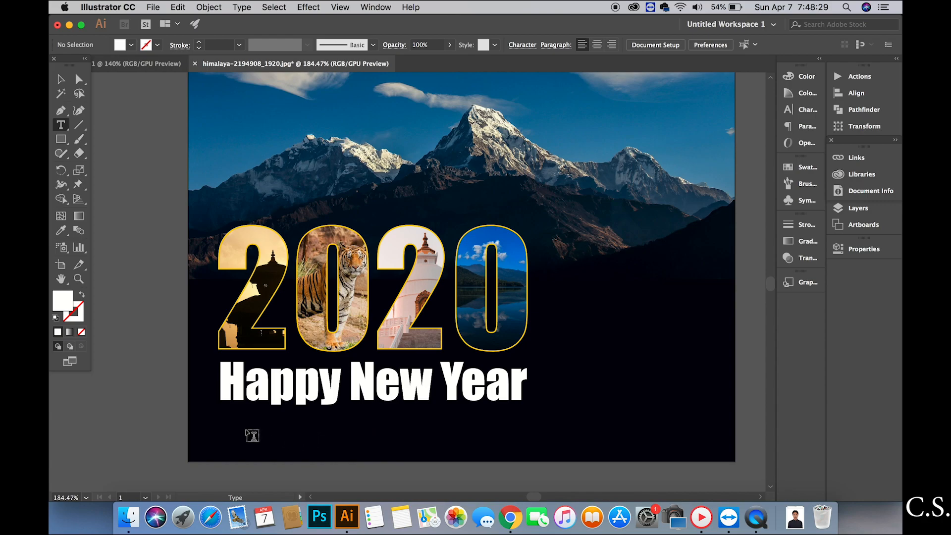
pyautogui.click(243, 428)
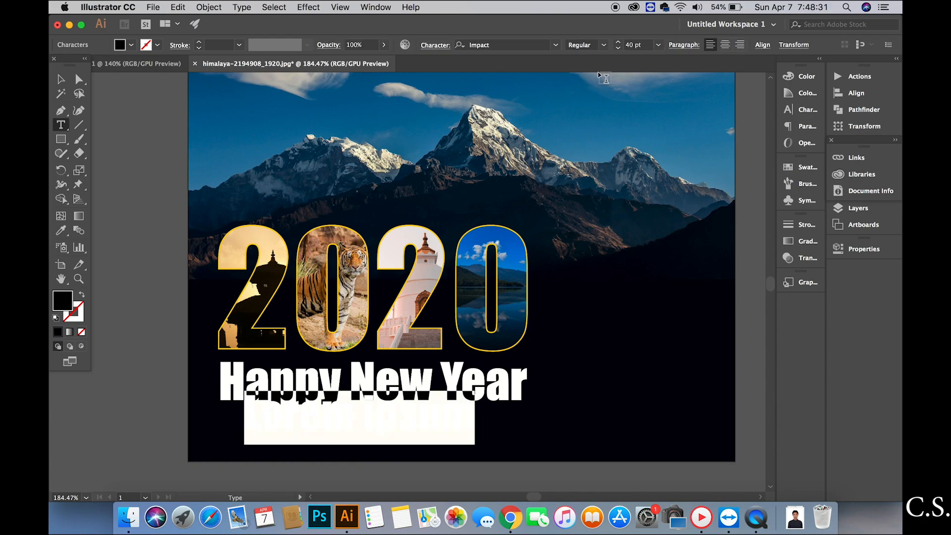
pyautogui.click(627, 45)
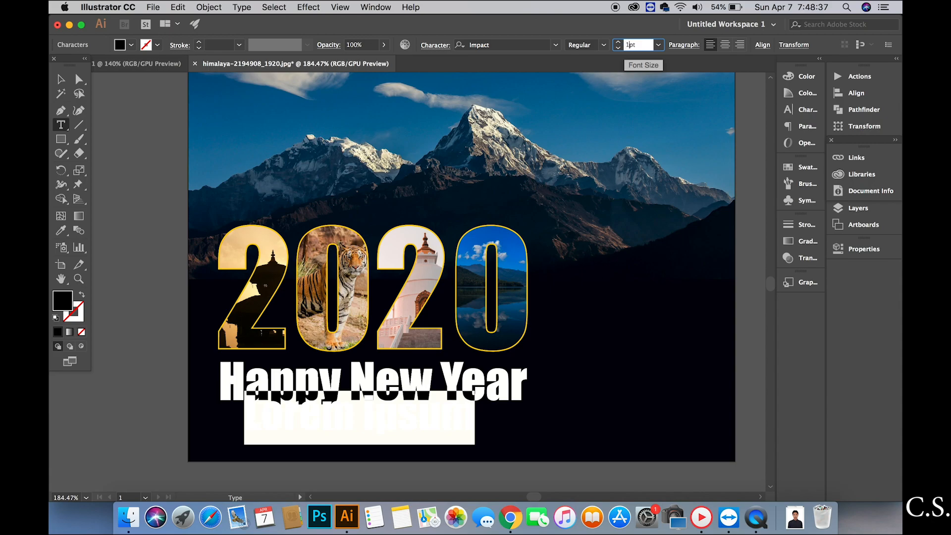
pyautogui.write('15')
pyautogui.press('Return')
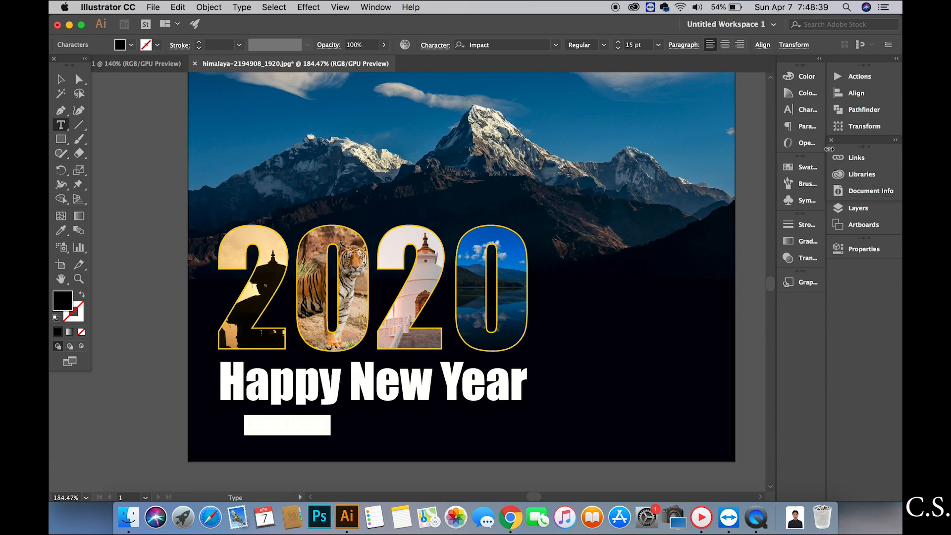
# Change the font of the new placeholder text to Minion Variable Concept.
pyautogui.click(521, 47)
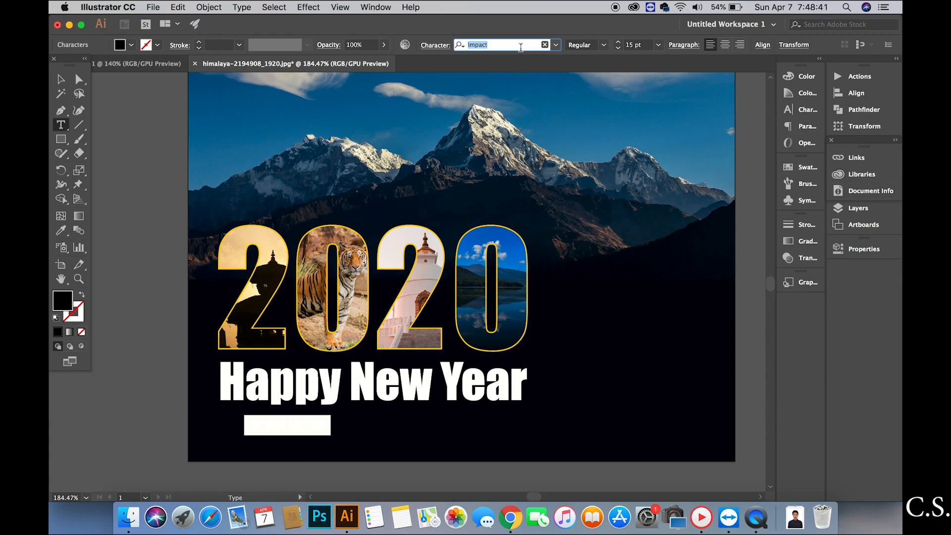
pyautogui.click(555, 46)
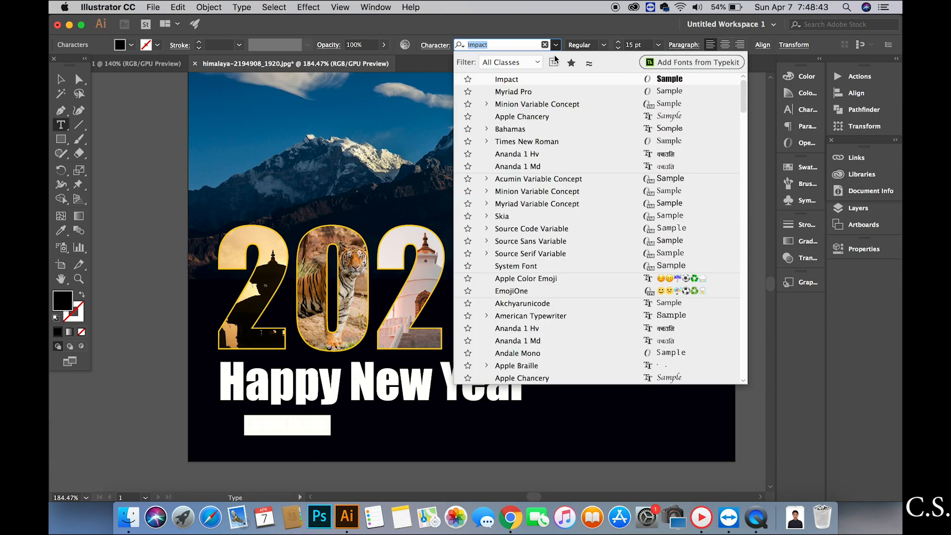
pyautogui.click(555, 107)
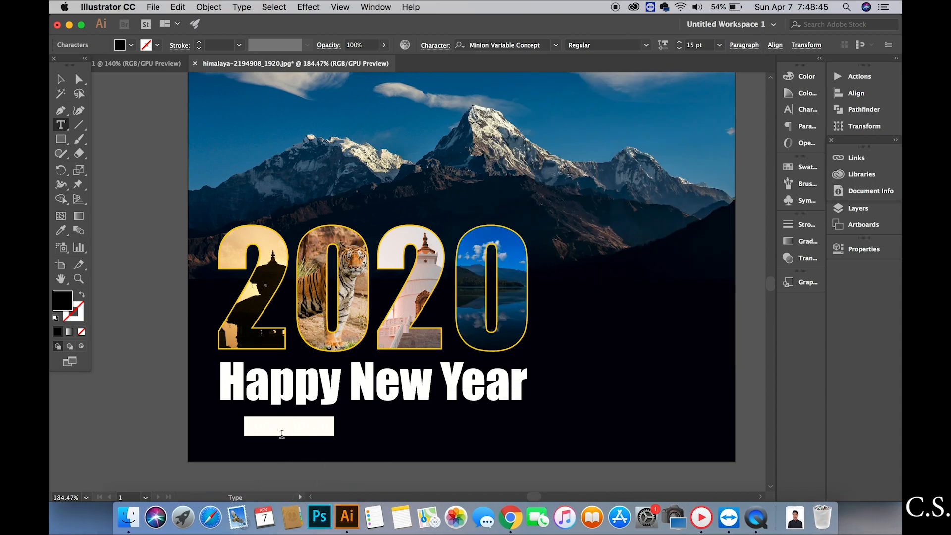
# Set the fill of all the placeholder text's characters to golden yellow ffce00.
pyautogui.click(281, 427)
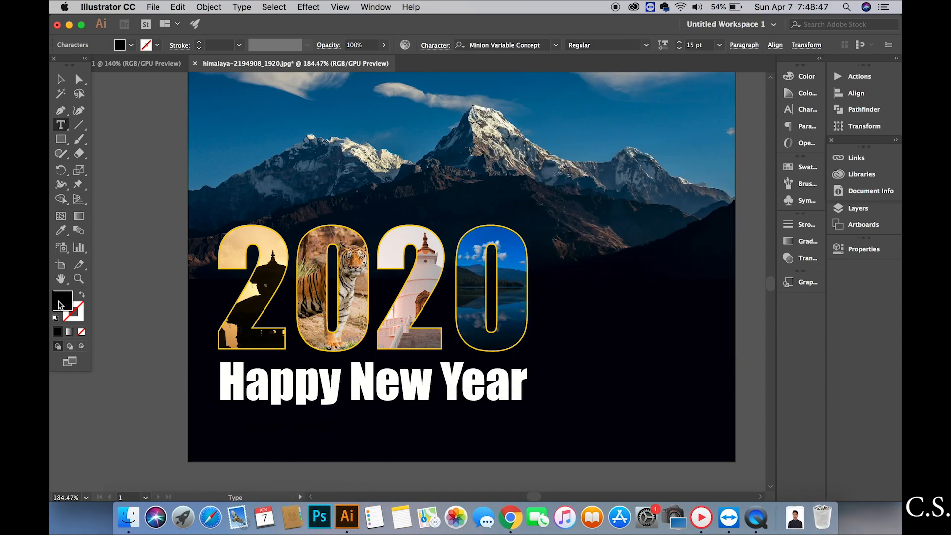
pyautogui.press('super+a')
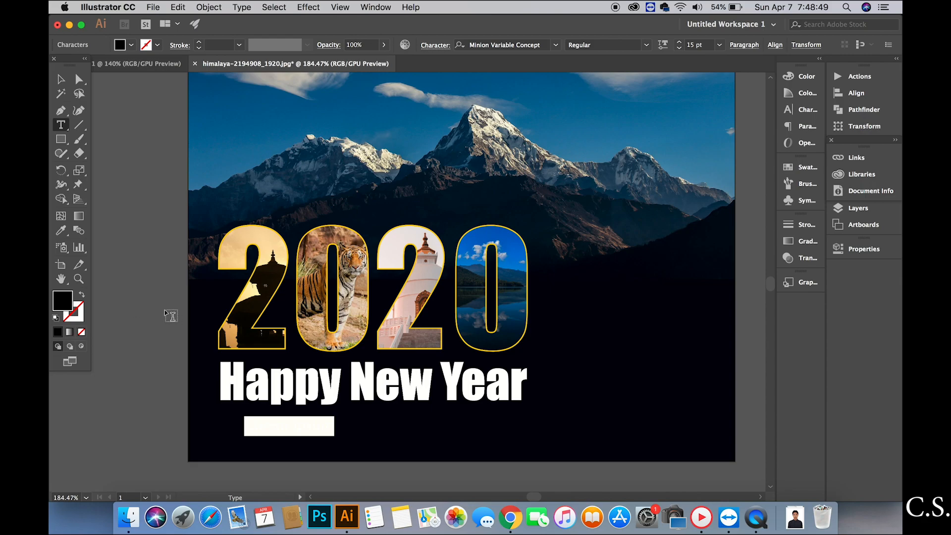
pyautogui.doubleClick(72, 297)
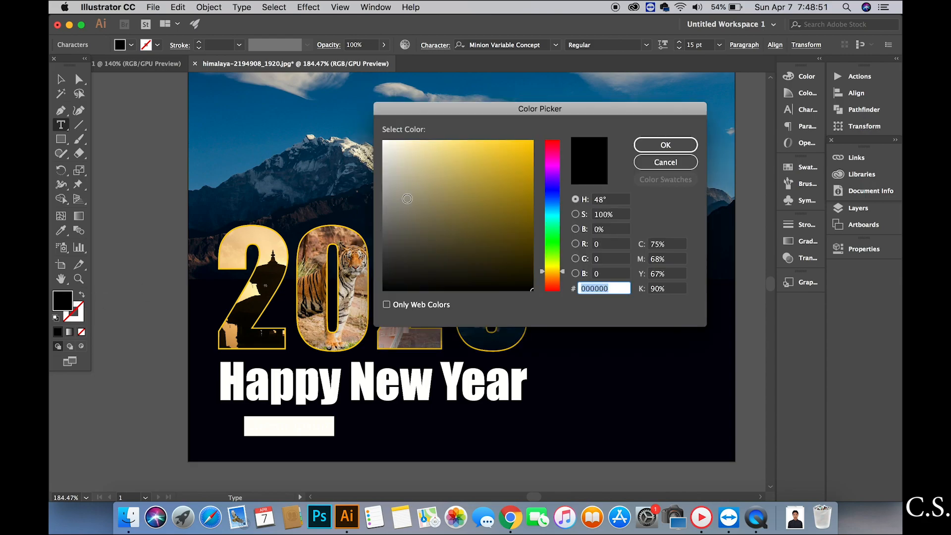
pyautogui.click(520, 146)
pyautogui.click(639, 145)
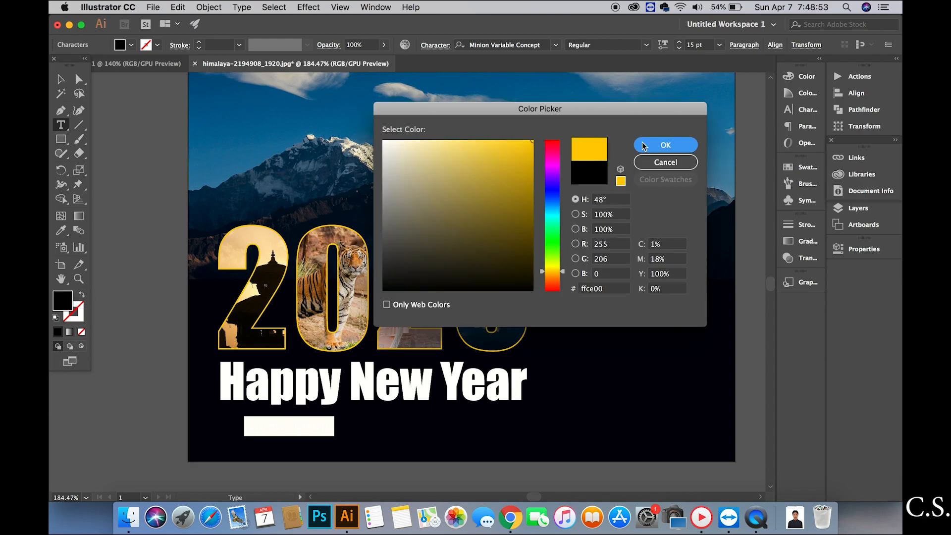
# Replace the whole placeholder text with "COMPANY NAME" and finish editing it.
pyautogui.click(299, 426)
pyautogui.press('super+a')
pyautogui.press('BackSpace')
pyautogui.write('Hap')
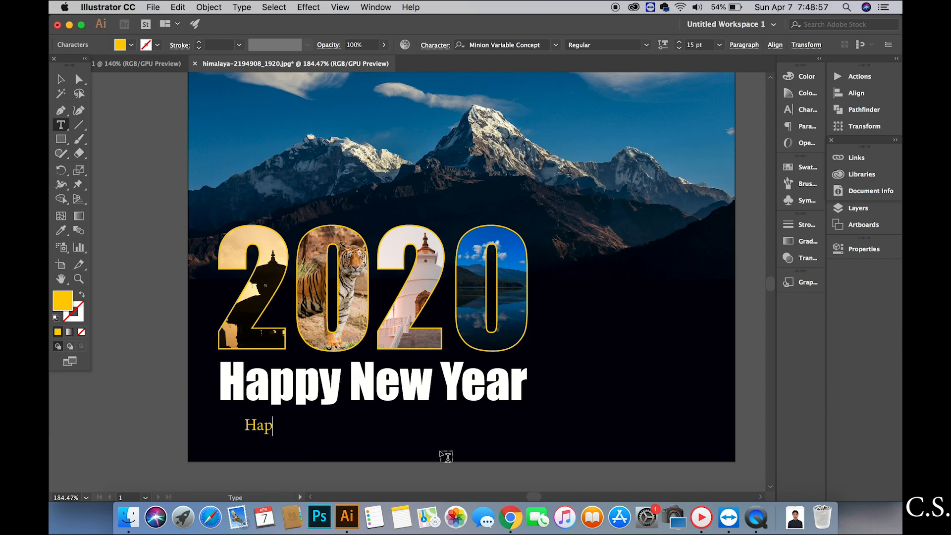
pyautogui.write('PANY')
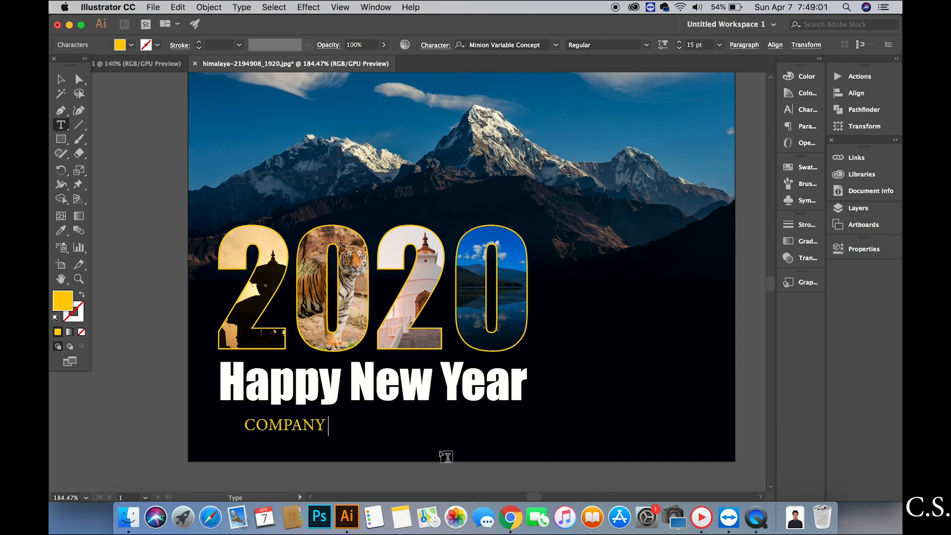
pyautogui.write(' NAME')
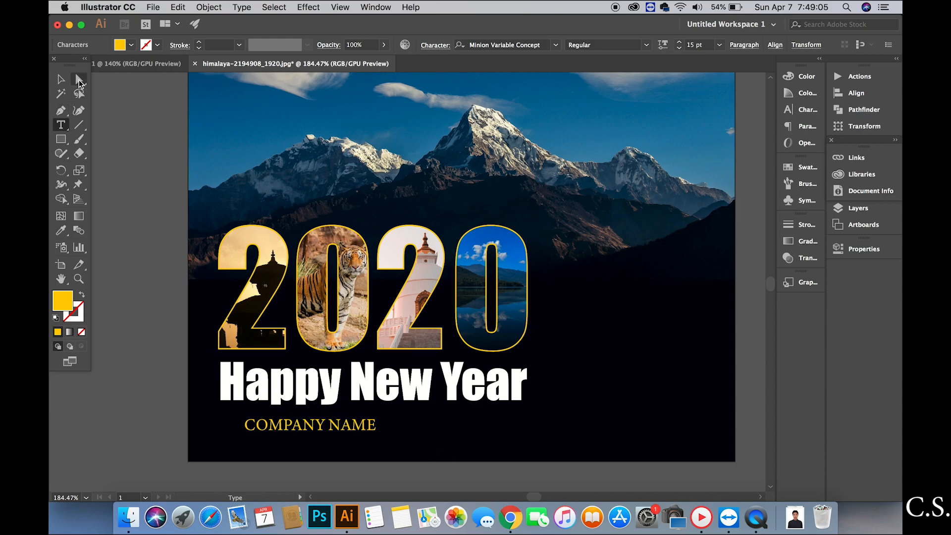
pyautogui.click(63, 81)
pyautogui.click(110, 244)
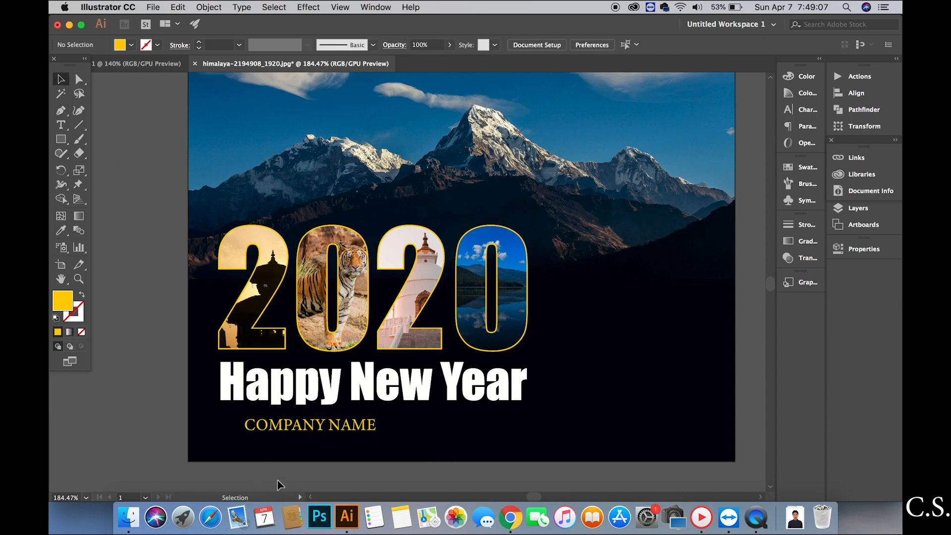
# Move "COMPANY NAME" close beneath "Happy New Year", scale it up by about a third and centre it under the greeting.
pyautogui.moveTo(317, 429); pyautogui.dragTo(373, 429)
pyautogui.click(414, 446)
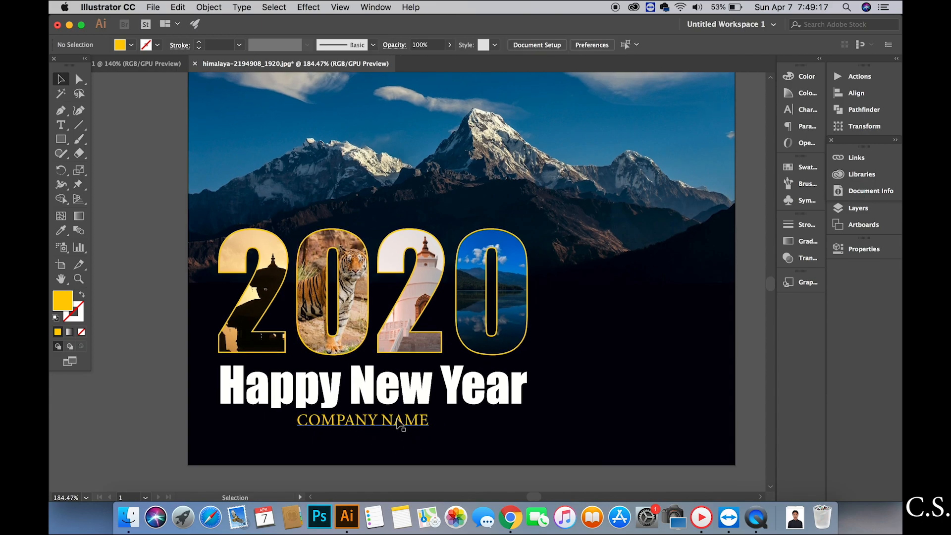
pyautogui.click(402, 422)
pyautogui.moveTo(430, 433); pyautogui.dragTo(473, 451)
pyautogui.click(420, 446)
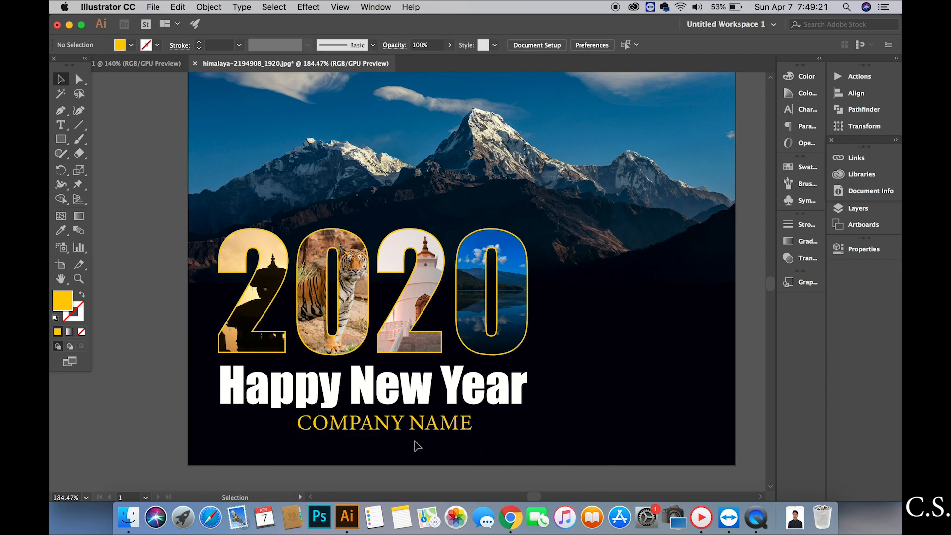
pyautogui.moveTo(397, 426); pyautogui.dragTo(374, 431)
pyautogui.click(506, 475)
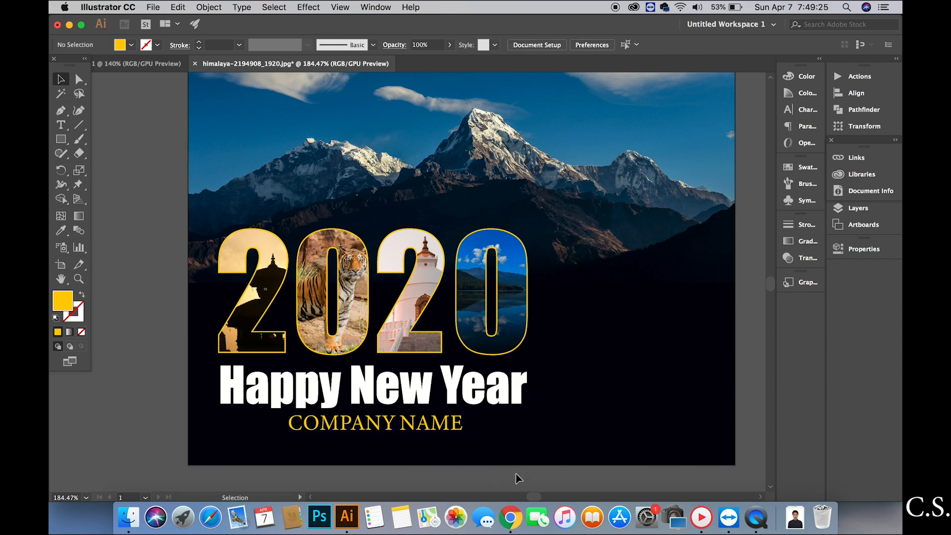
# Examine the card's overall composition at 100% and the digits and text lines at up to 200%.
pyautogui.scroll(4, 509, 425)
pyautogui.scroll(-4, 509, 421)
pyautogui.press('z')
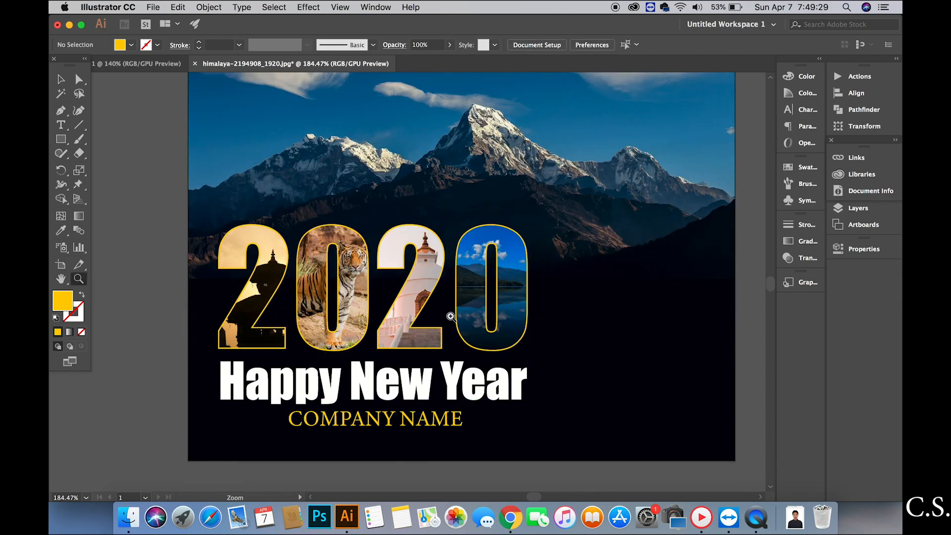
pyautogui.keyDown('alt'); pyautogui.click(450, 316); pyautogui.keyUp('alt')
pyautogui.keyDown('alt'); pyautogui.click(450, 316); pyautogui.keyUp('alt')
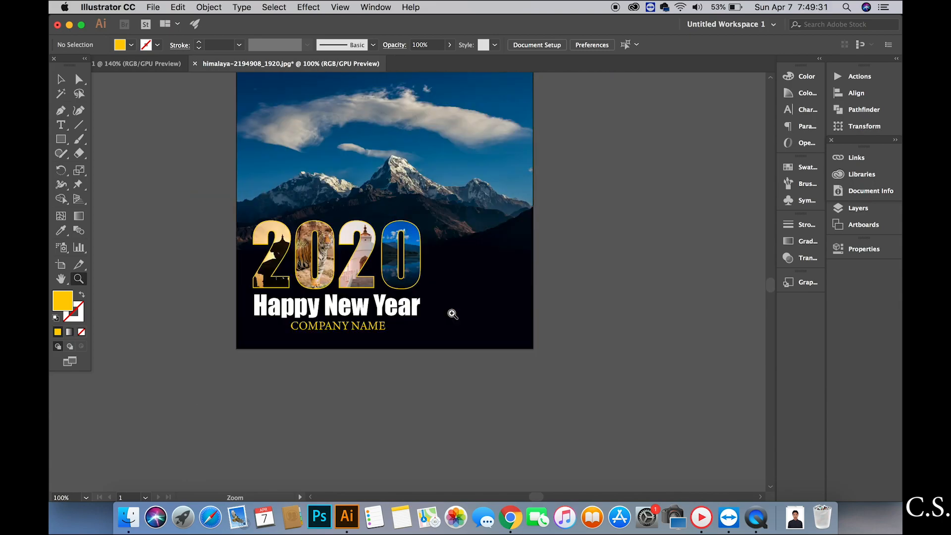
pyautogui.click(452, 314)
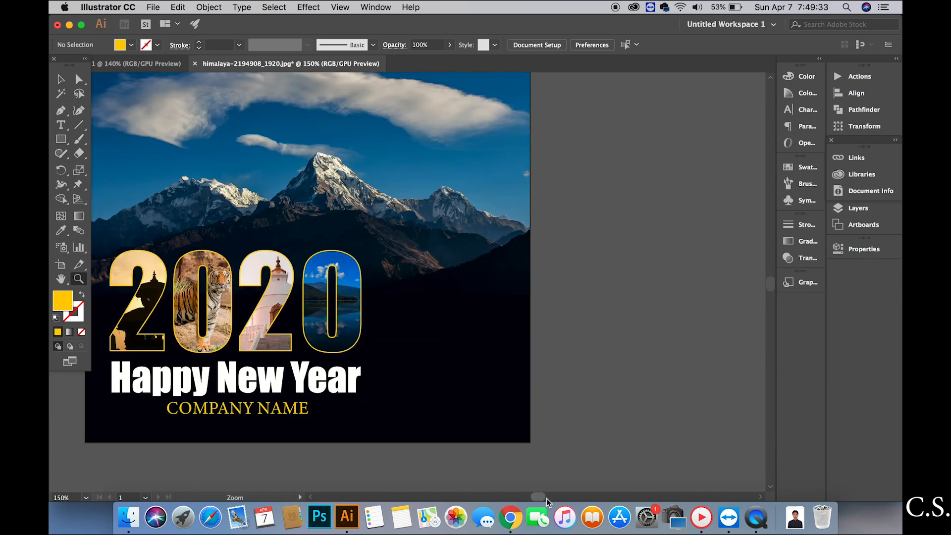
pyautogui.moveTo(548, 499); pyautogui.dragTo(528, 499)
pyautogui.click(422, 329)
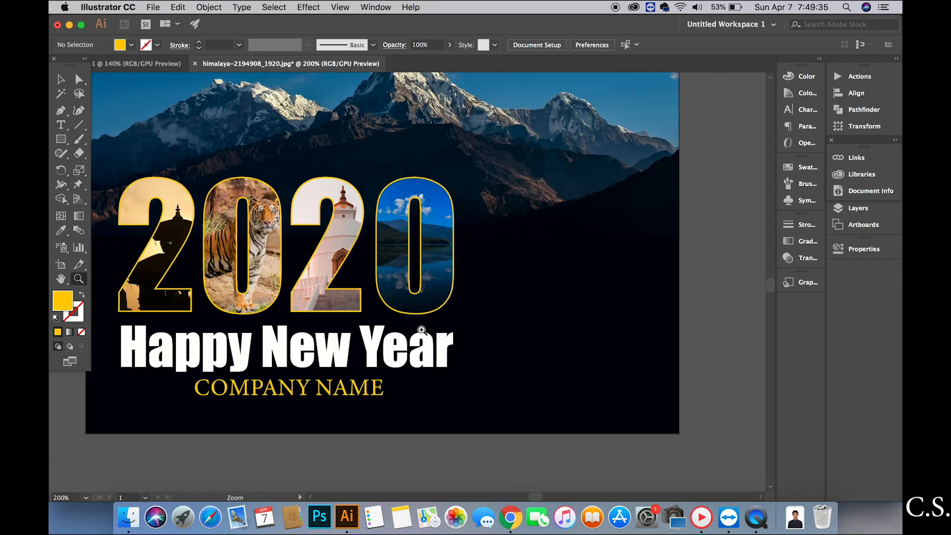